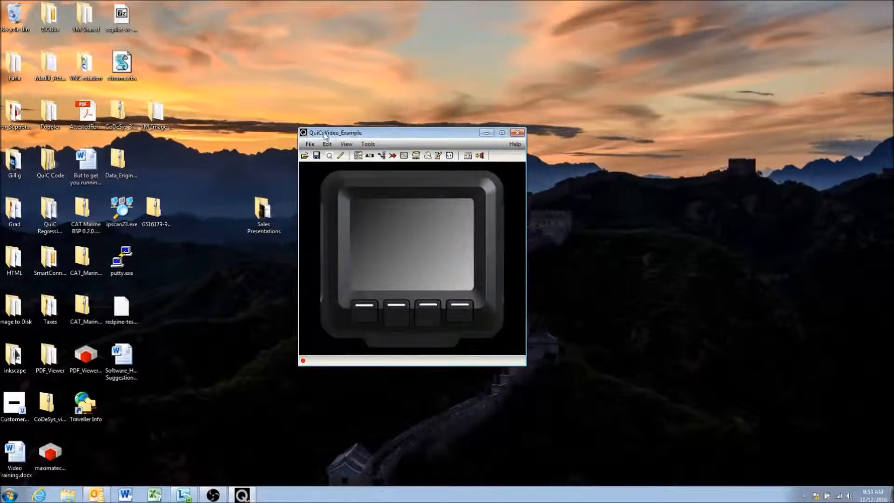
- Save the Video_Example project, backing out of opening another project
click(306, 156)
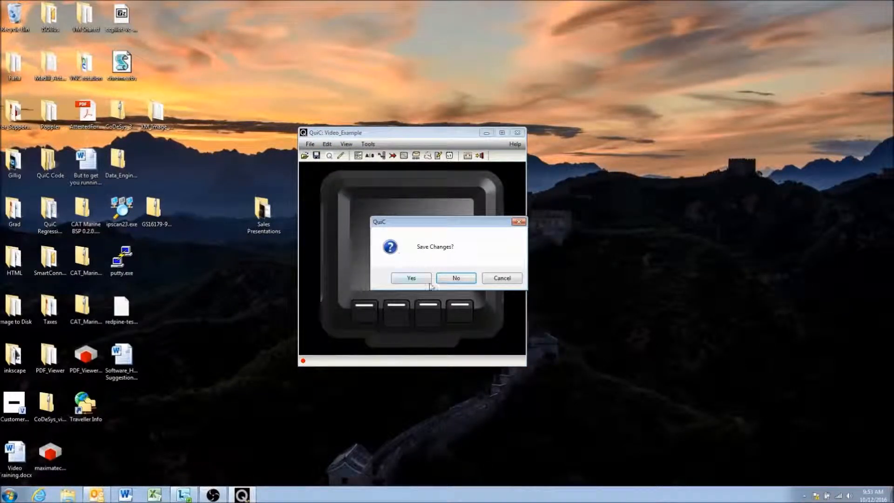
click(515, 281)
click(316, 156)
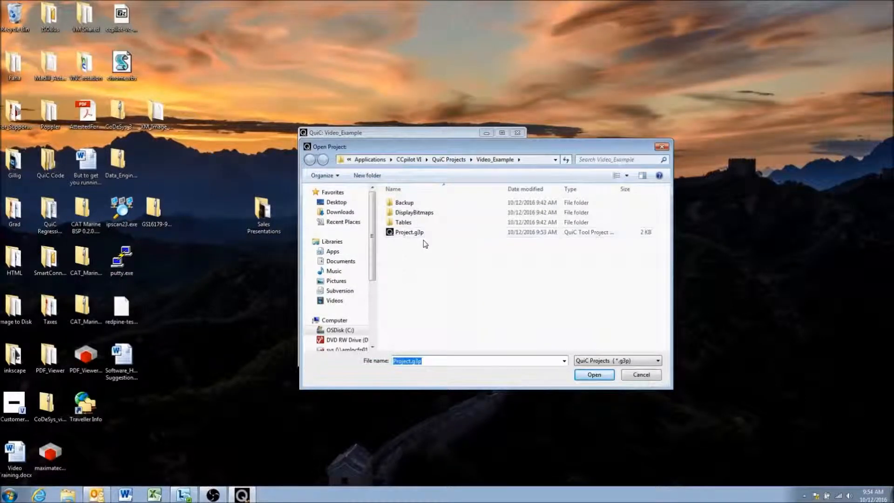
click(651, 375)
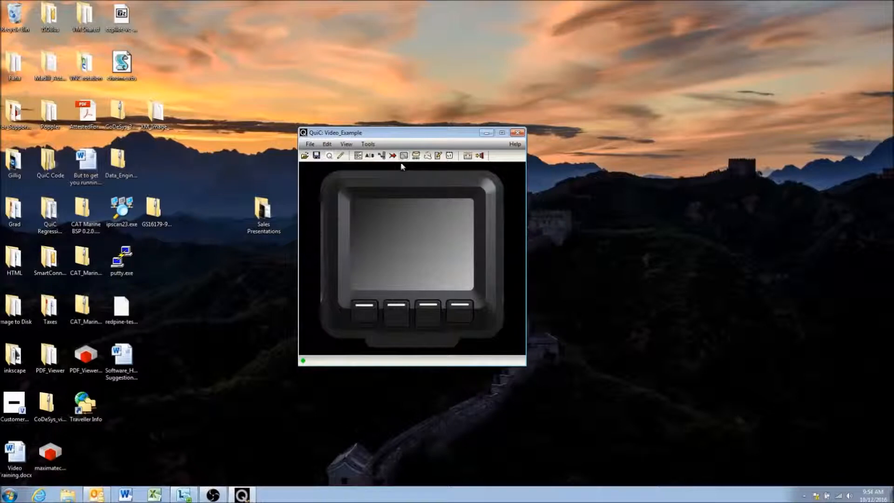
- Open the Signal Editor and display the virtual signals after comparing them with the J1939 Rx signals
click(404, 156)
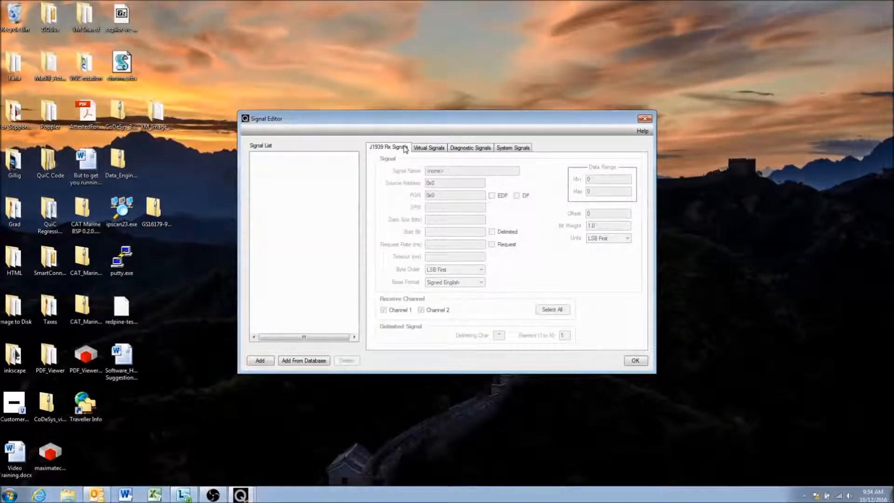
click(424, 148)
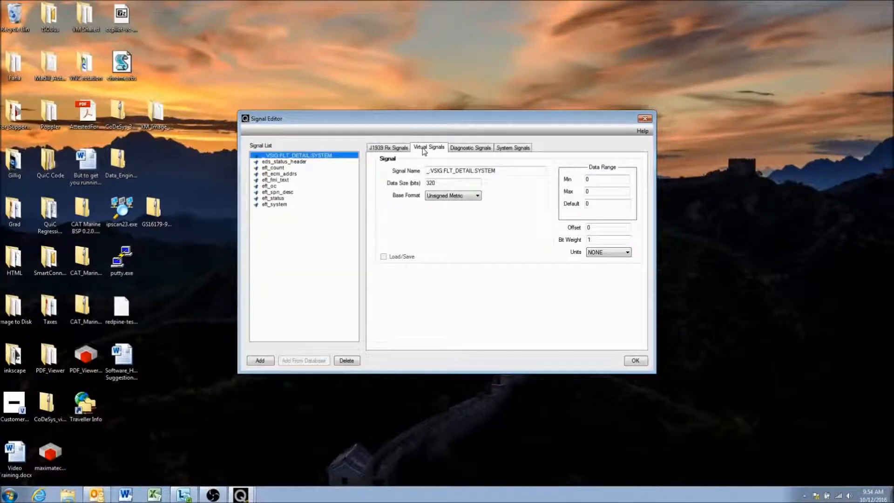
click(405, 149)
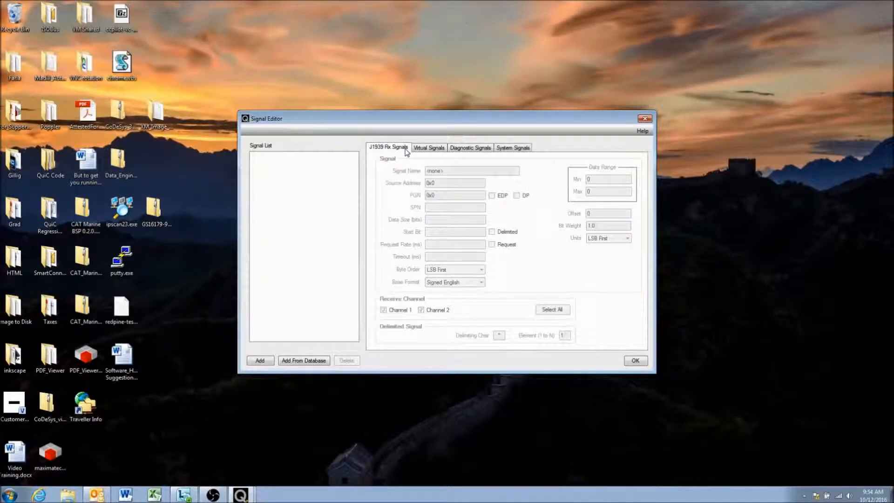
click(425, 148)
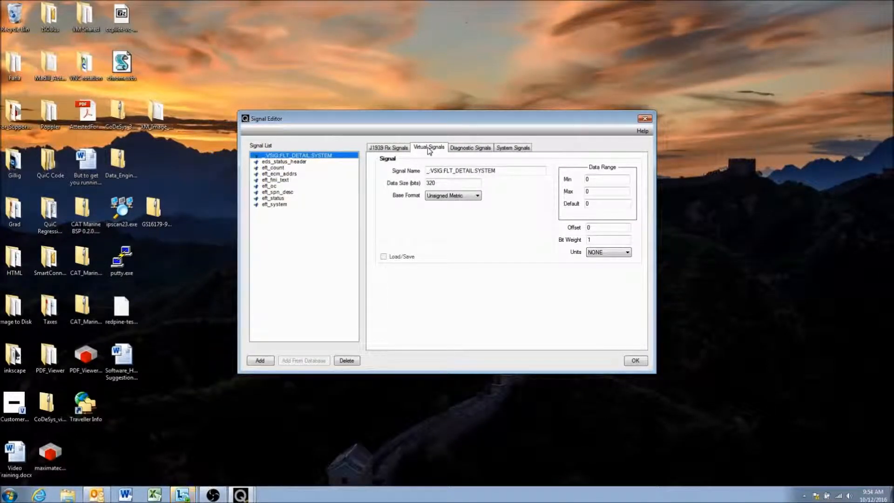
- Examine the settings of the predefined virtual signals, including eds_status_header, eft_ecm_addrs and eft_system
click(270, 162)
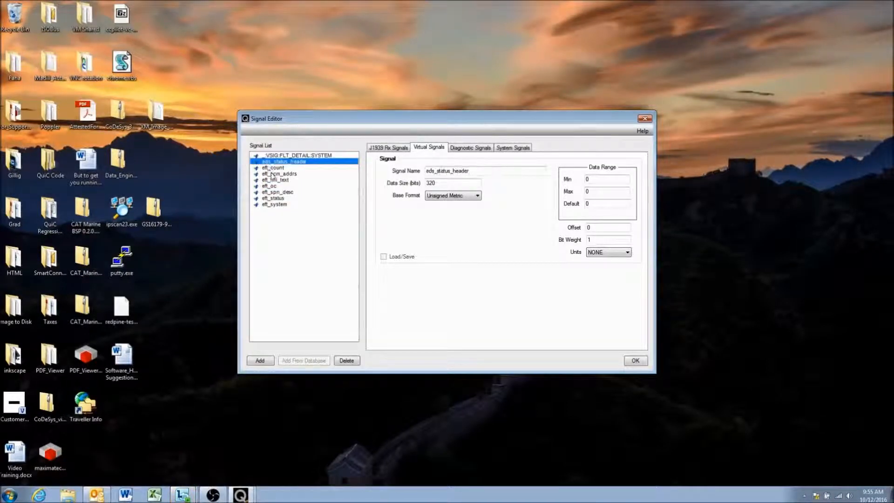
click(270, 173)
click(269, 204)
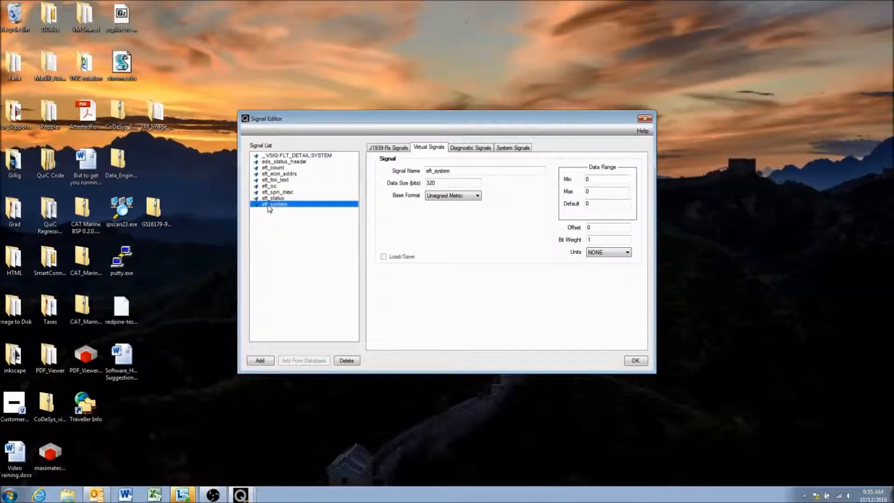
click(279, 174)
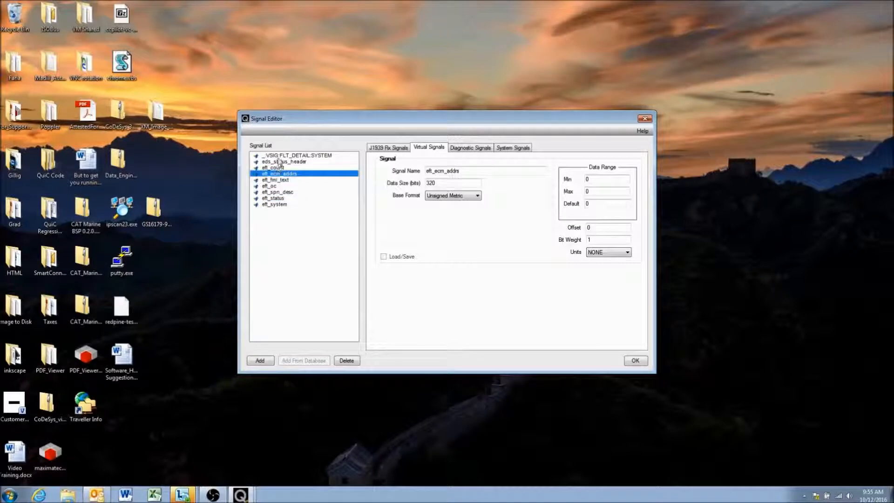
click(280, 156)
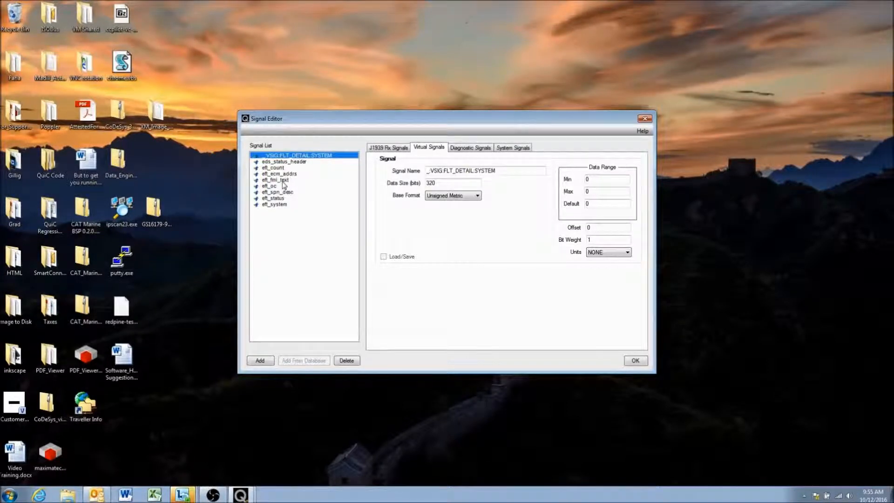
click(282, 208)
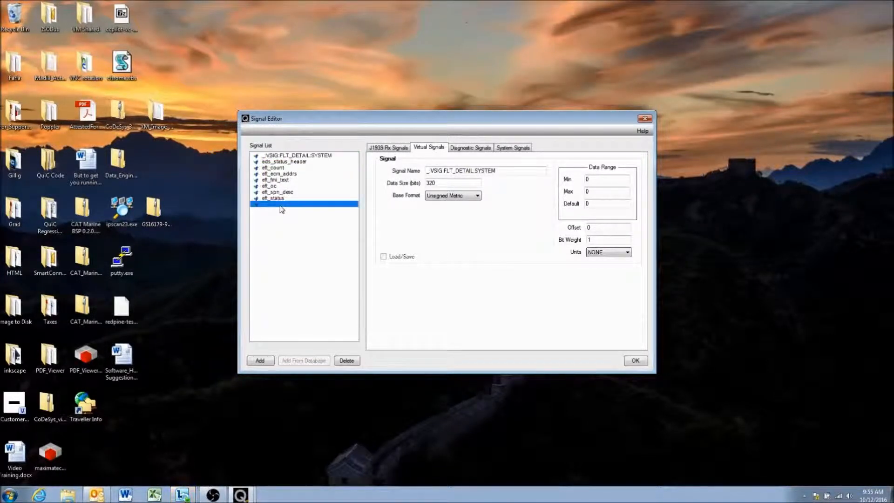
click(279, 175)
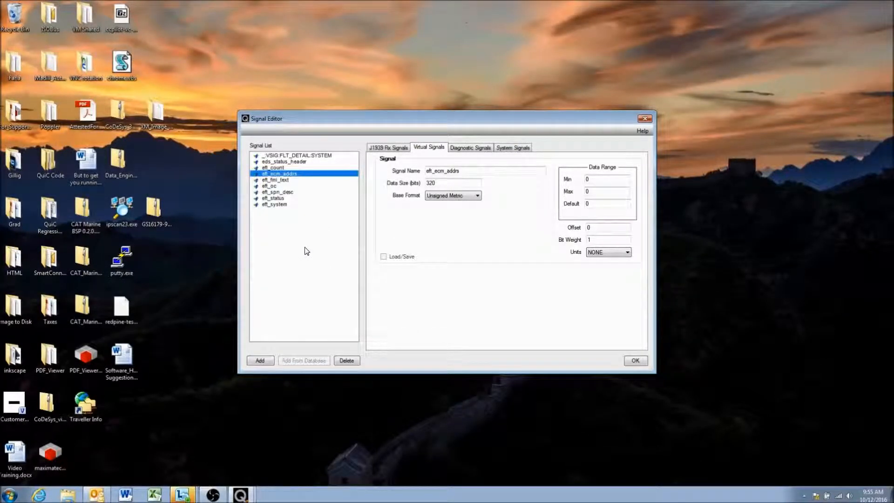
- Add a new virtual signal and name it signal_custom1
click(258, 361)
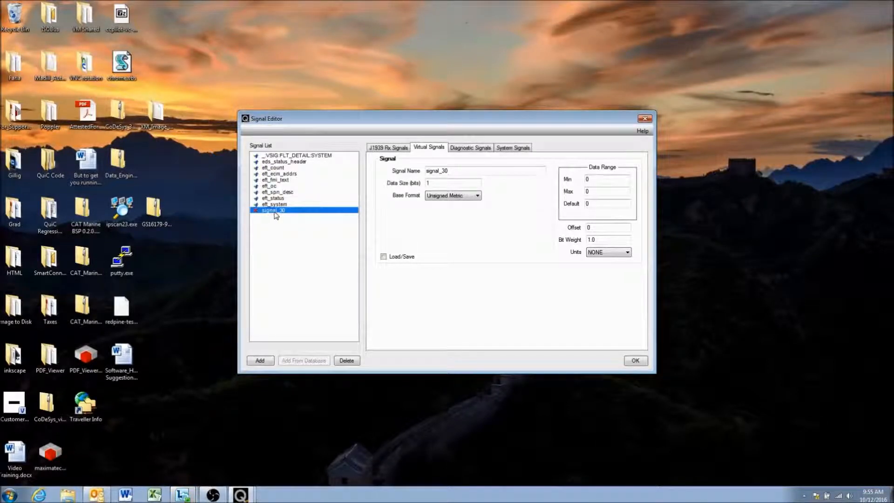
drag(451, 170, 443, 171)
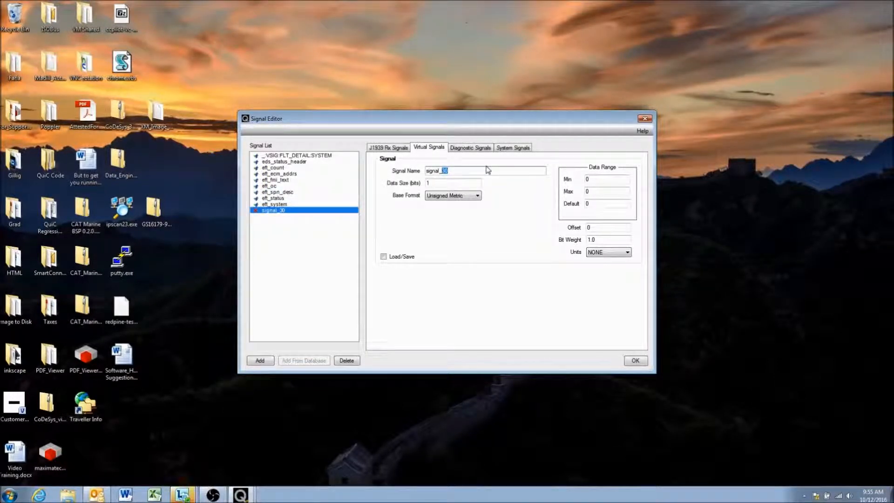
text(custom1)
click(466, 183)
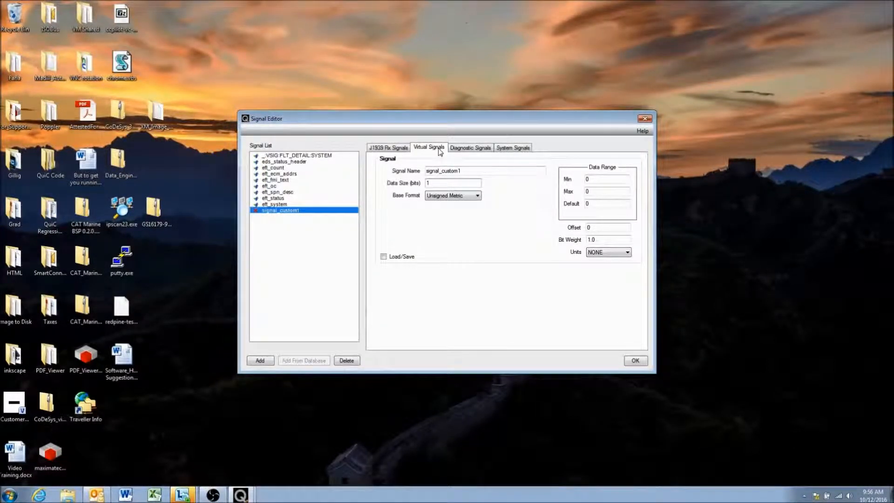
click(471, 171)
drag(428, 171, 474, 172)
click(474, 173)
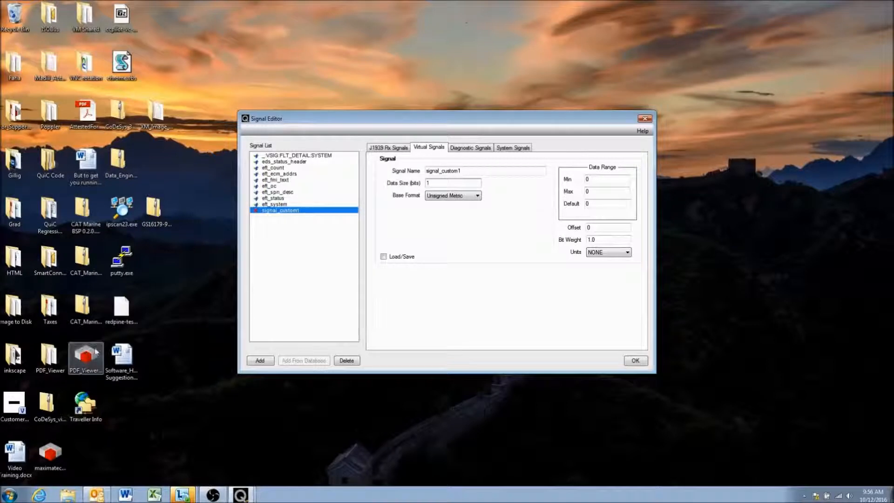
- Open the Windows Calculator and place it beside the Signal Editor
click(9, 495)
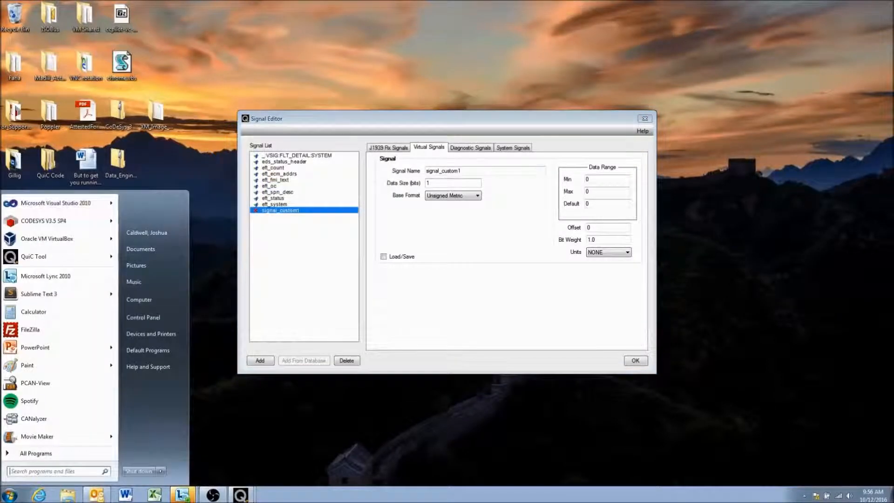
click(57, 310)
drag(219, 164, 762, 104)
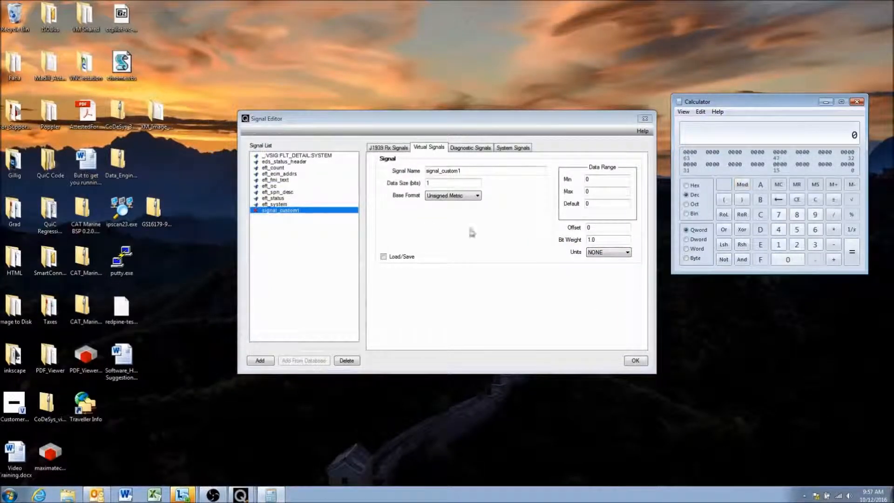
- Set the maximum of signal_custom1's data range to 100
click(443, 180)
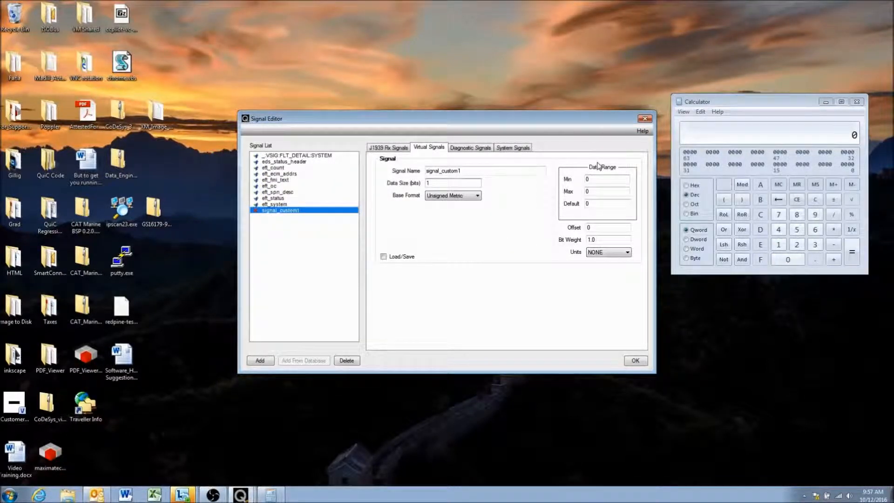
click(599, 192)
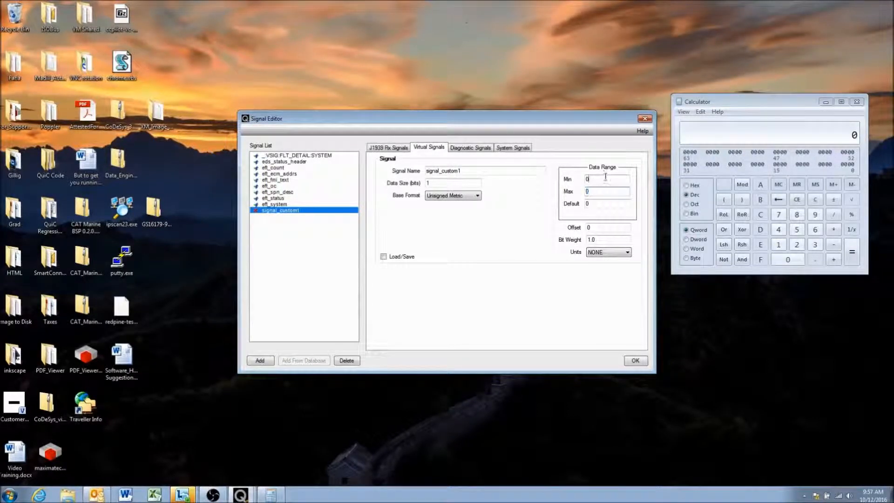
click(596, 179)
click(601, 190)
text(00)
- Try to set signal_custom1's default value to 10 and to 101, dismissing the warning
click(586, 204)
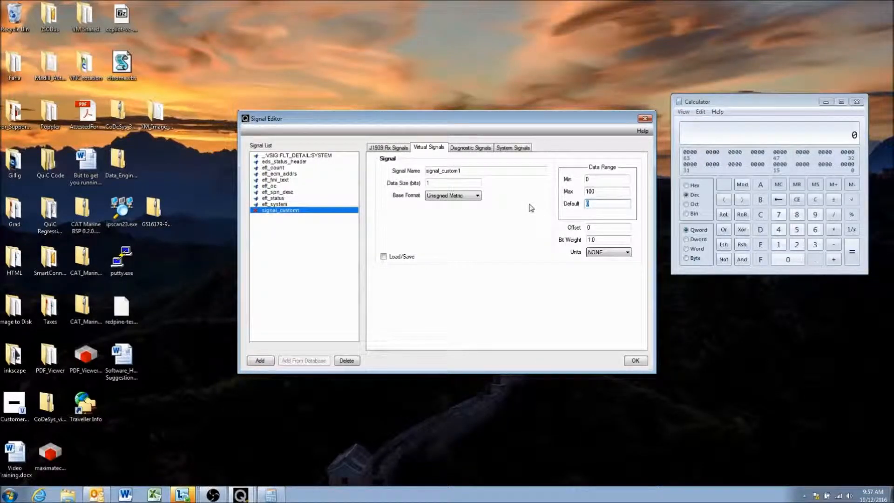
text(10)
drag(598, 203, 585, 204)
drag(596, 203, 582, 204)
text(101)
click(593, 190)
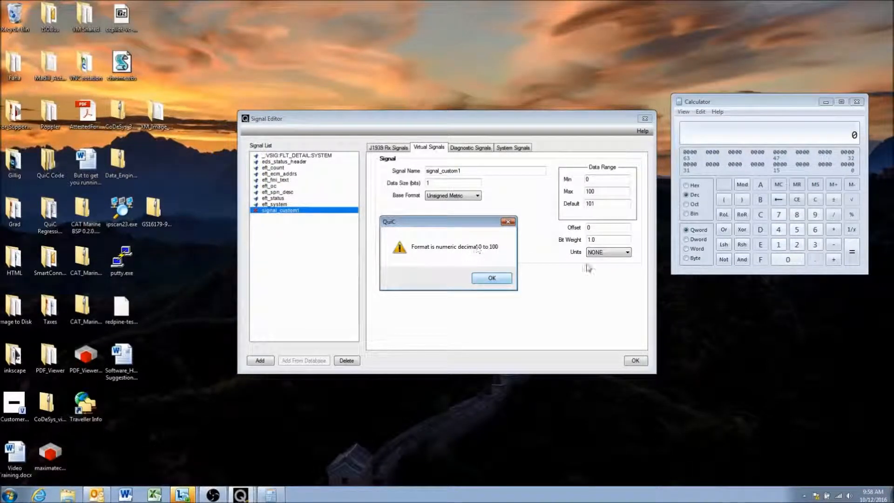
click(505, 281)
click(601, 203)
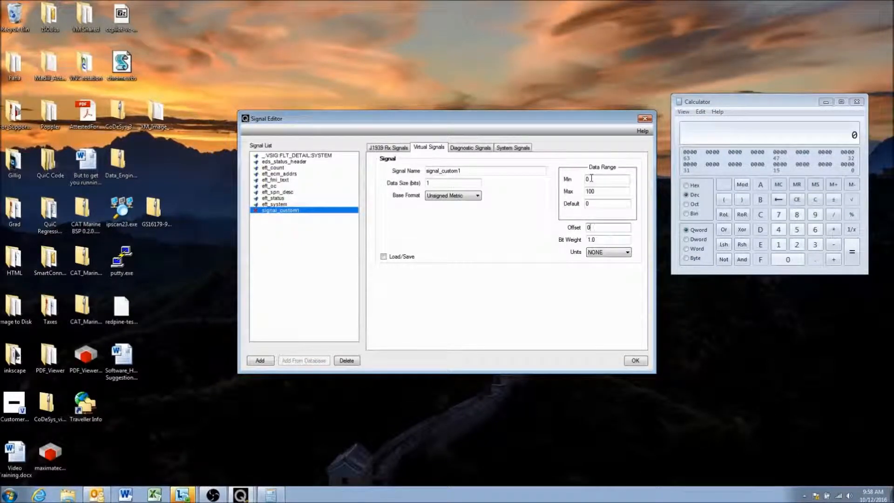
- Review the data range, offset and bit weight settings of signal_custom1, with the two windows moved apart
click(601, 191)
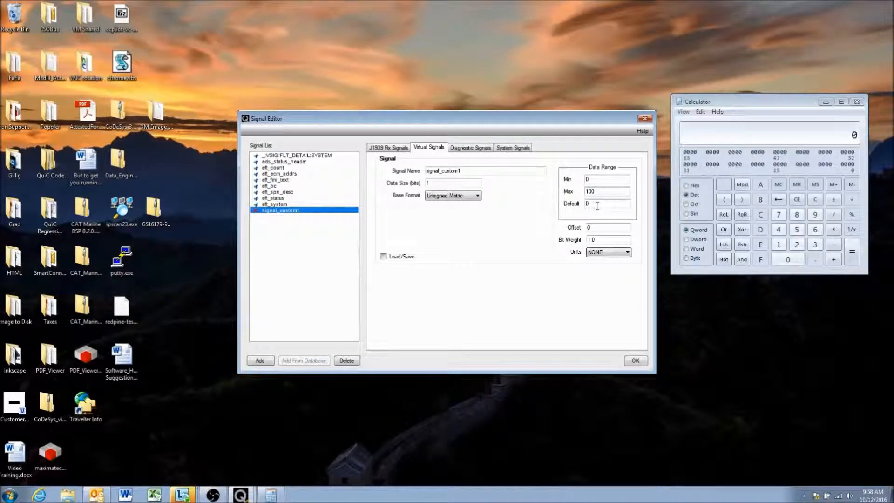
key(Tab)
key(Tab)
click(594, 190)
drag(540, 120, 480, 116)
drag(704, 102, 700, 124)
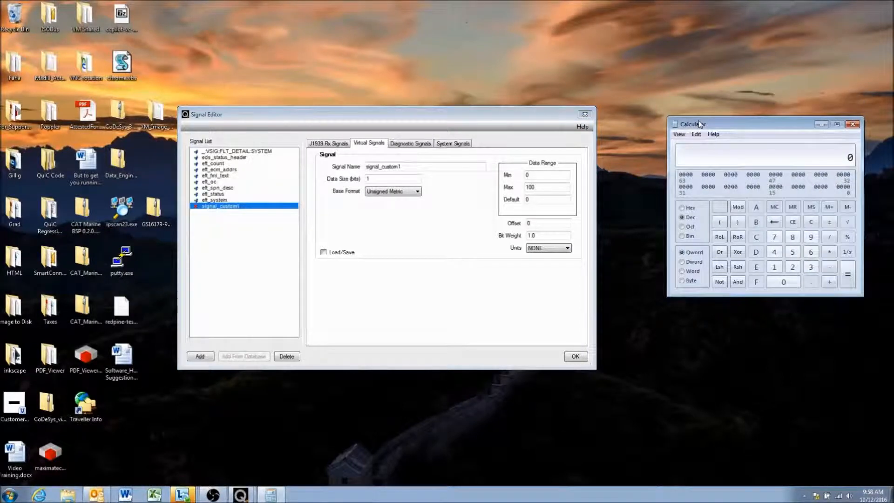
click(548, 236)
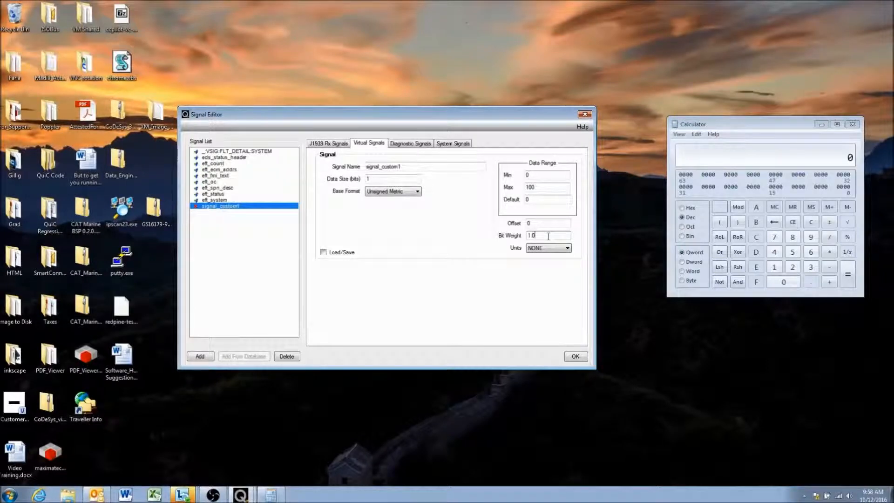
click(534, 176)
click(538, 236)
click(535, 175)
double_click(528, 176)
double_click(544, 187)
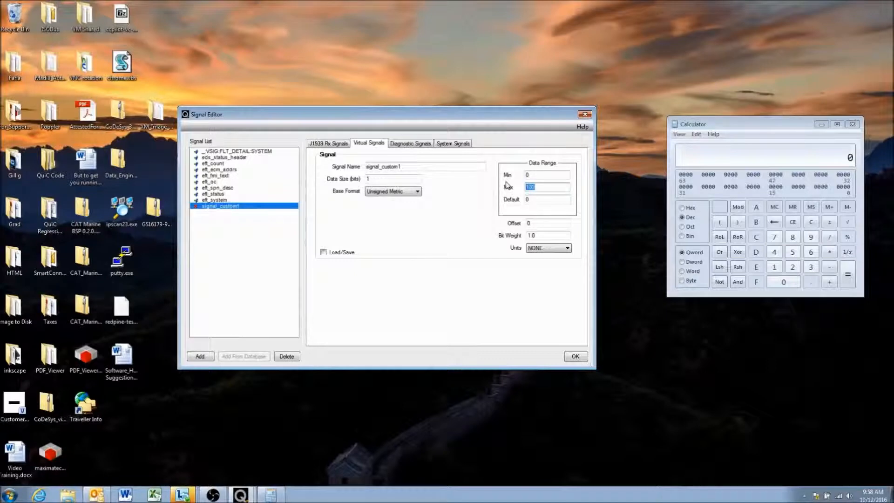
click(536, 236)
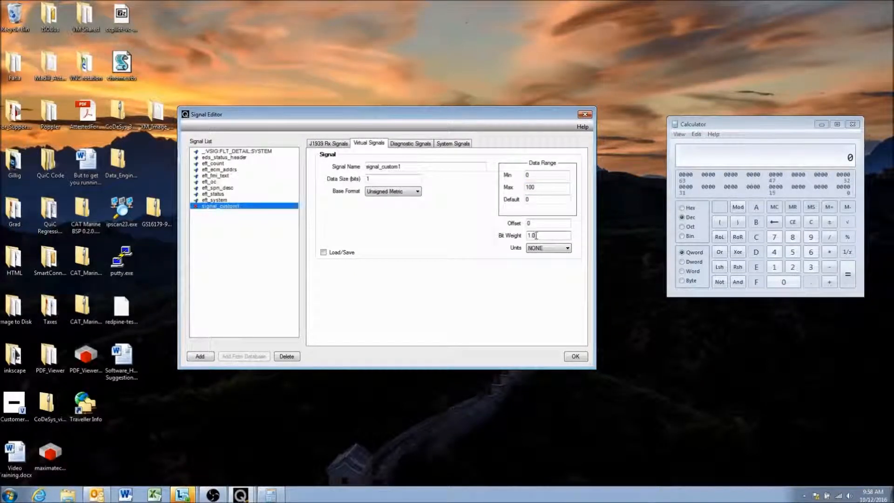
- Place the Calculator next to the Signal Editor and check signal_custom1's data size in bits
click(693, 124)
drag(693, 124, 633, 114)
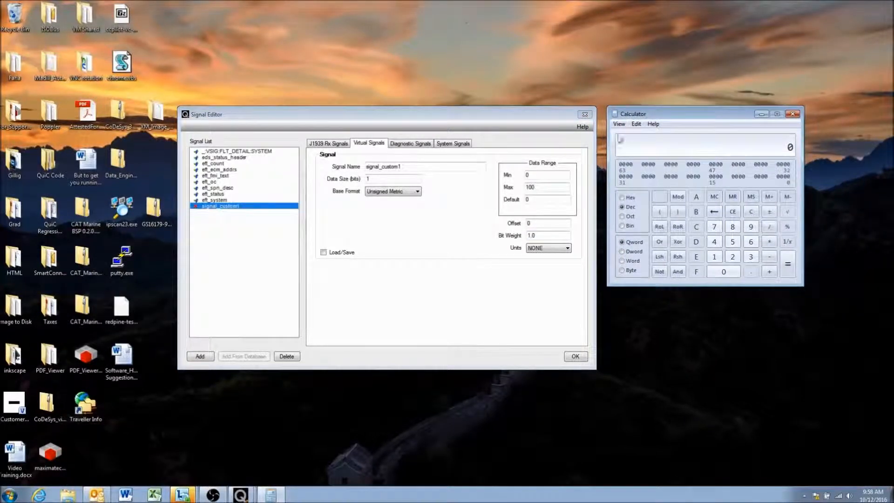
click(374, 177)
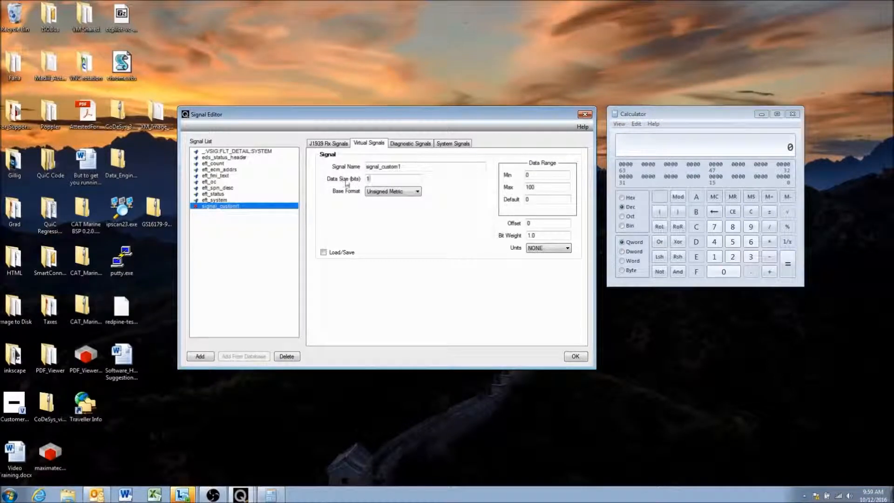
click(374, 178)
double_click(368, 178)
click(384, 177)
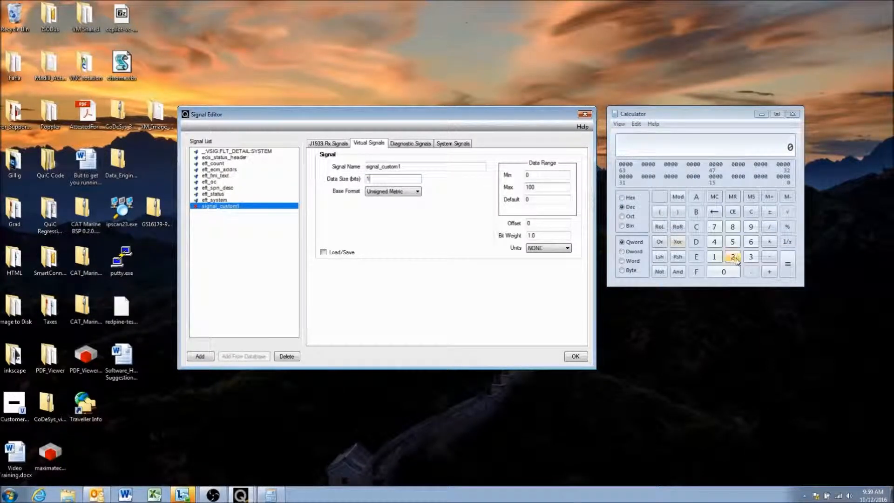
- Switch the Calculator to scientific mode and compute 2 to the power of 8
click(618, 124)
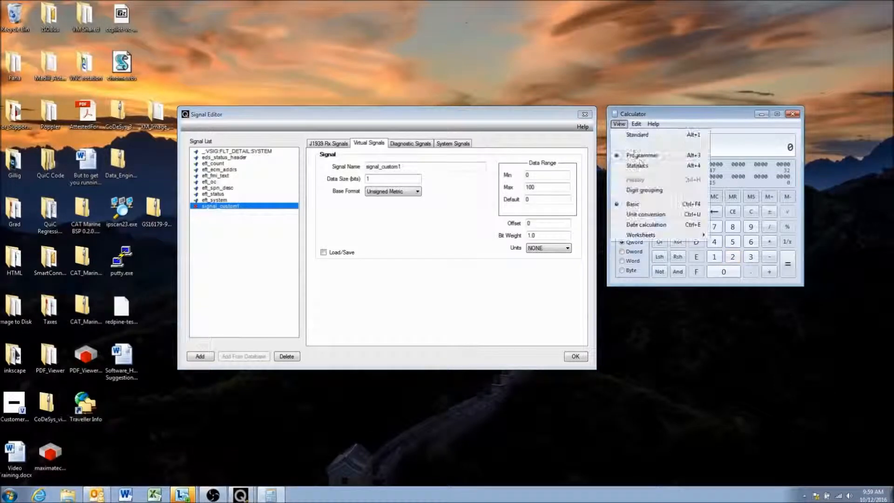
click(638, 145)
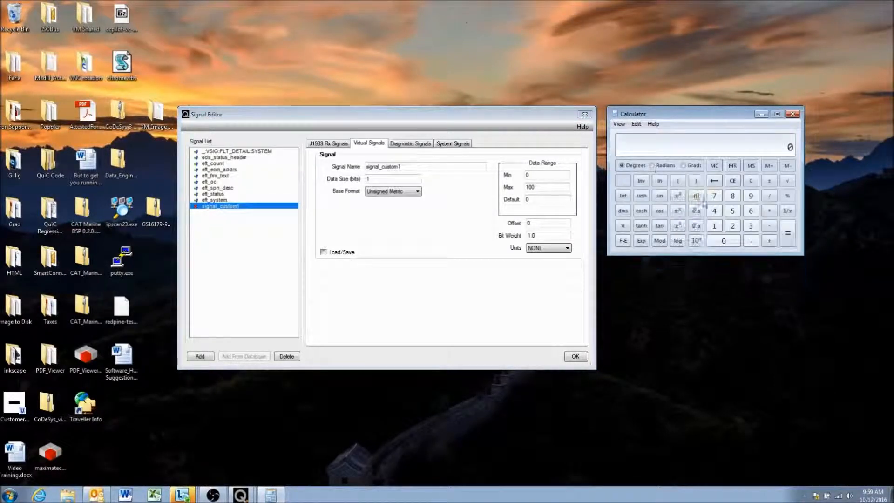
click(735, 230)
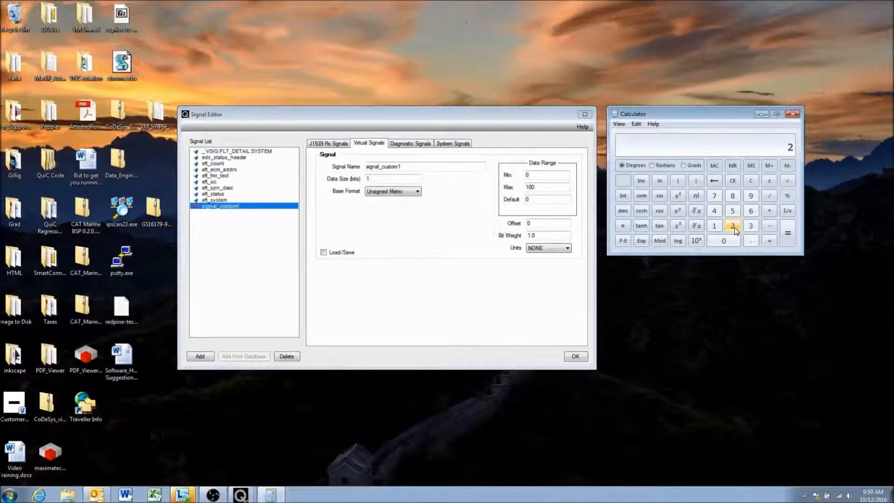
click(679, 215)
click(733, 195)
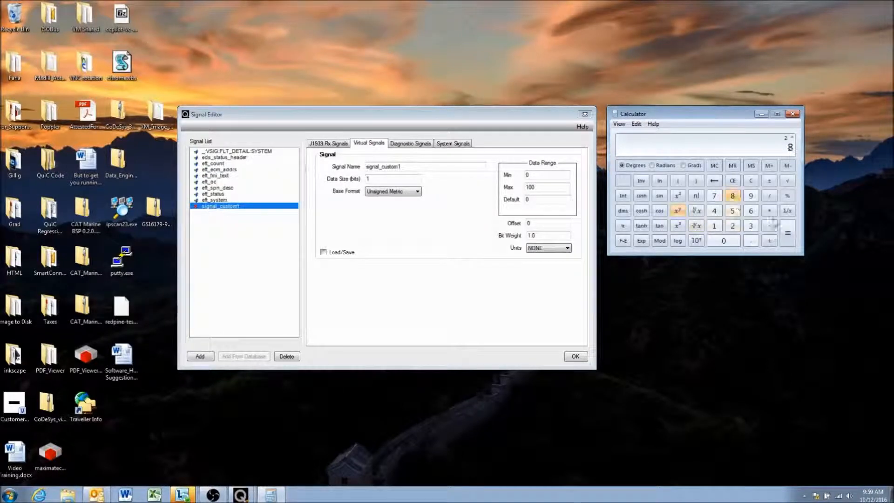
click(788, 233)
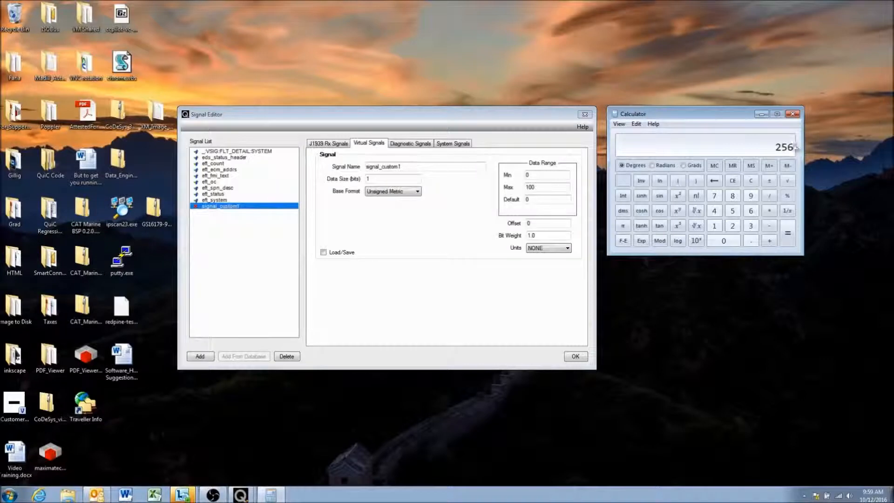
- Set signal_custom1's data size to 8 bits and the maximum of its data range to 255
drag(375, 180, 366, 180)
text(8)
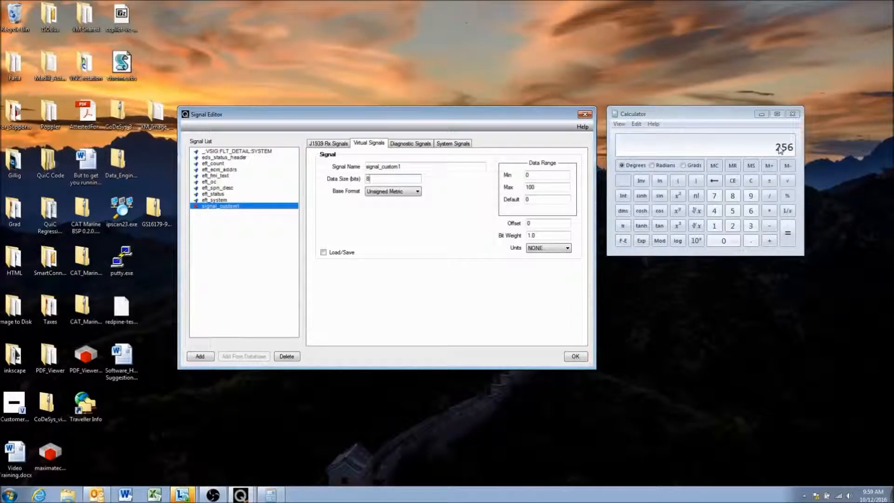
click(541, 187)
drag(540, 187, 462, 186)
text(255)
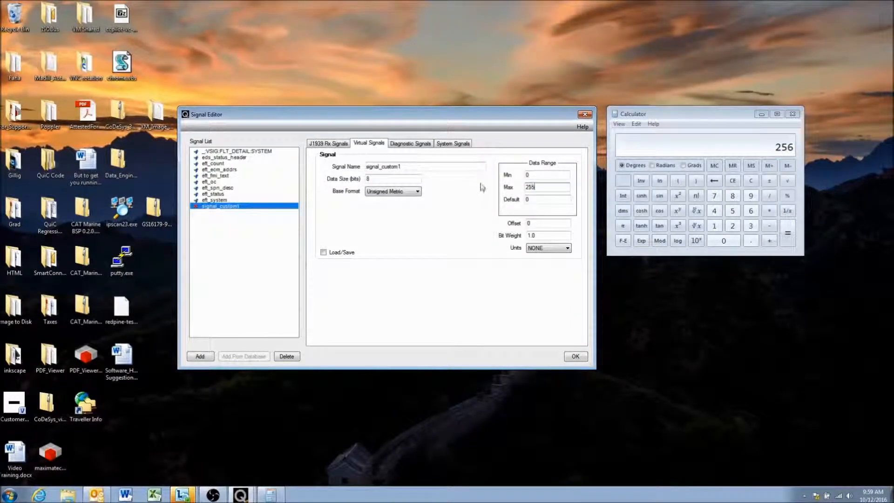
- Examine signal_custom1's minimum and maximum in relation to its bit weight
click(542, 174)
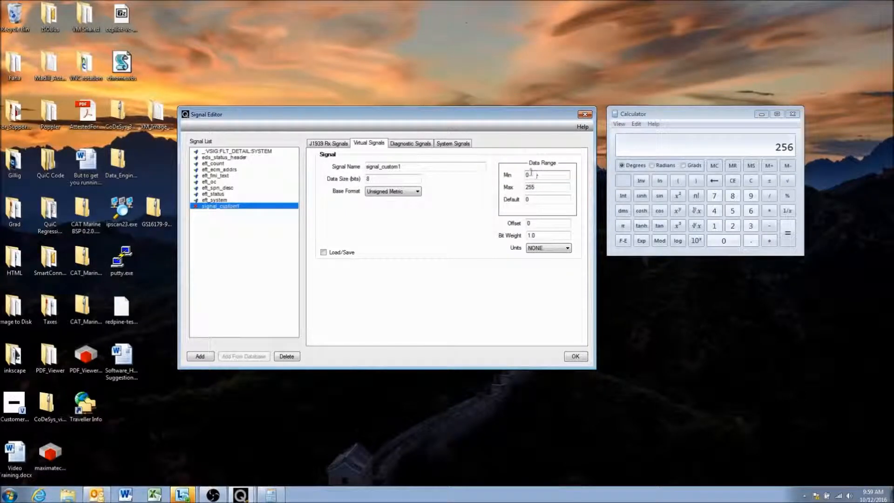
drag(536, 187, 532, 187)
click(553, 175)
click(540, 188)
double_click(534, 235)
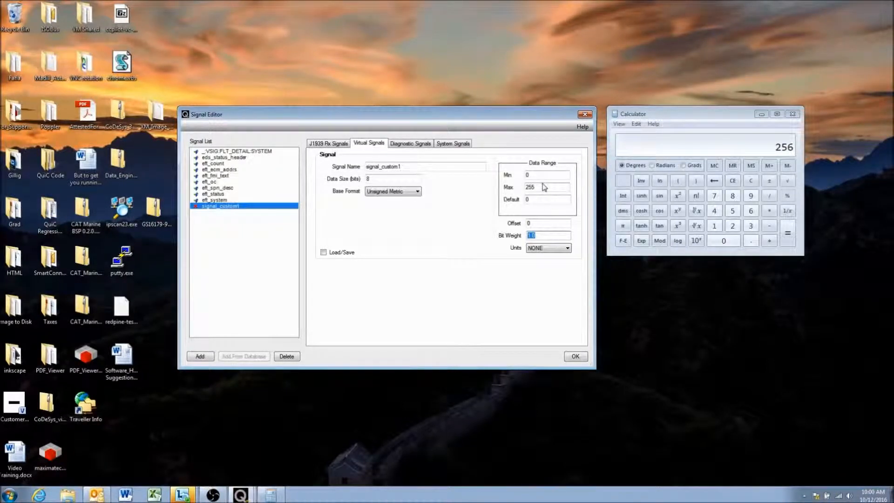
click(536, 175)
click(535, 187)
double_click(534, 175)
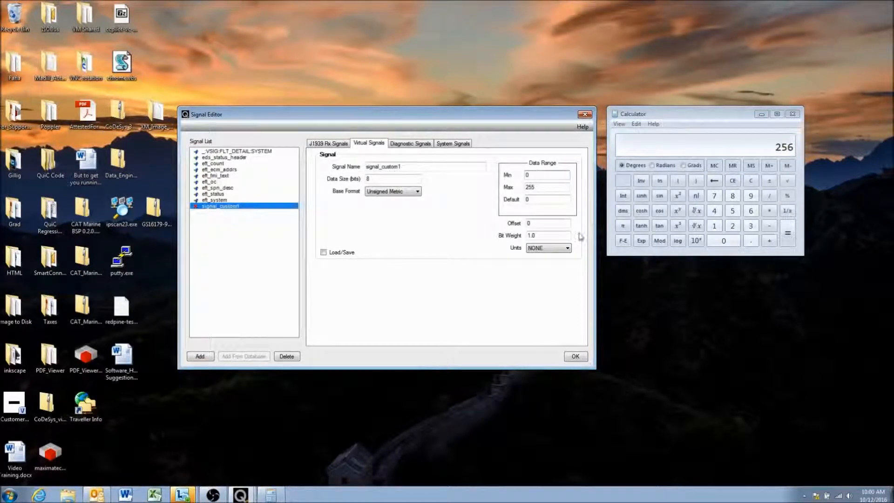
- Set signal_custom1's bit weight to 0.5 and check it against the data size and data range
double_click(534, 236)
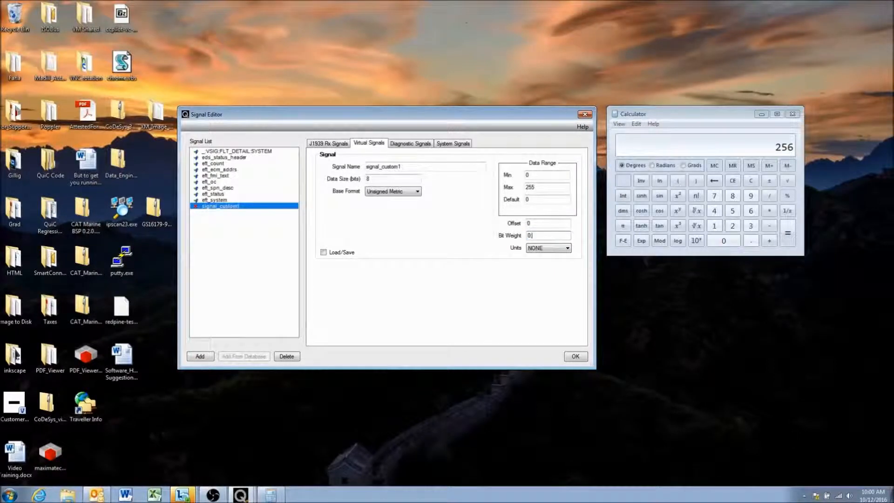
click(540, 223)
click(546, 188)
double_click(368, 179)
click(527, 175)
click(529, 236)
click(540, 235)
click(533, 174)
- Multiply 256 by the bit weight of 0.5 in the Calculator
click(769, 212)
click(751, 240)
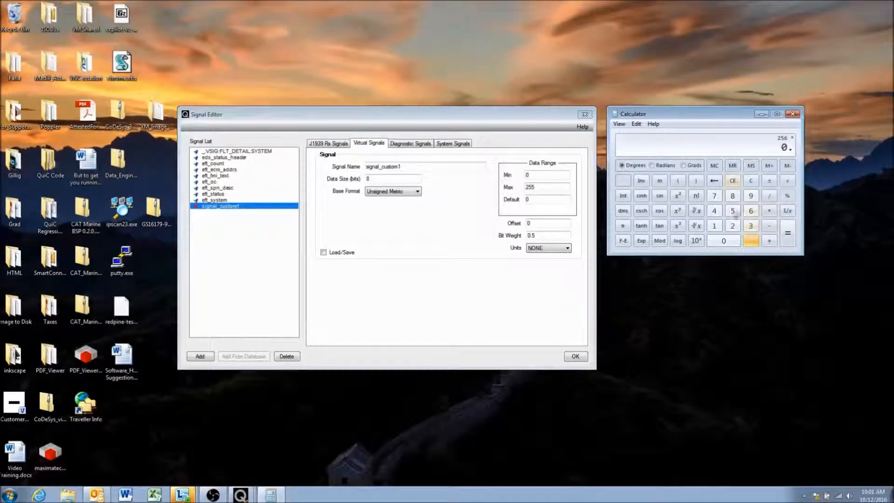
click(733, 210)
click(788, 233)
- Set the maximum of signal_custom1's data range to 127 and recheck its data size and minimum
drag(549, 189, 480, 186)
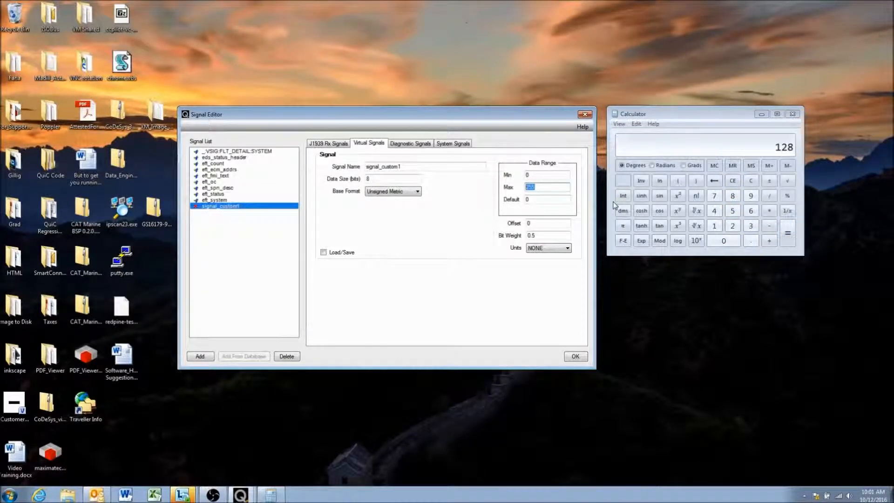
text(127)
click(550, 176)
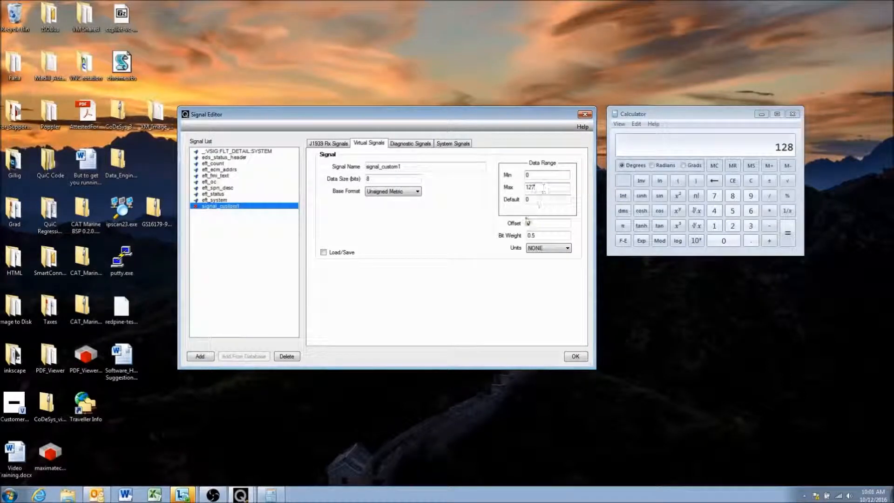
key(Tab)
drag(376, 180, 348, 179)
click(532, 175)
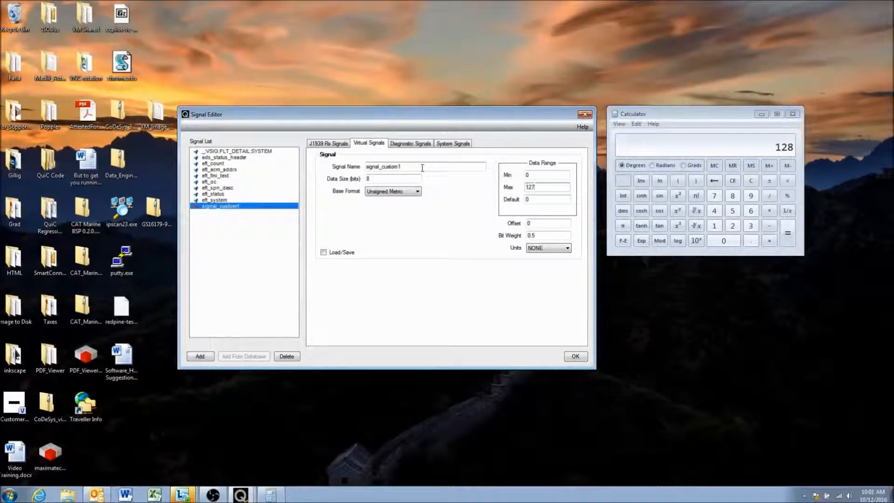
- Check signal_custom1's minimum and maximum, and set its bit weight to 0.1
drag(535, 236, 533, 237)
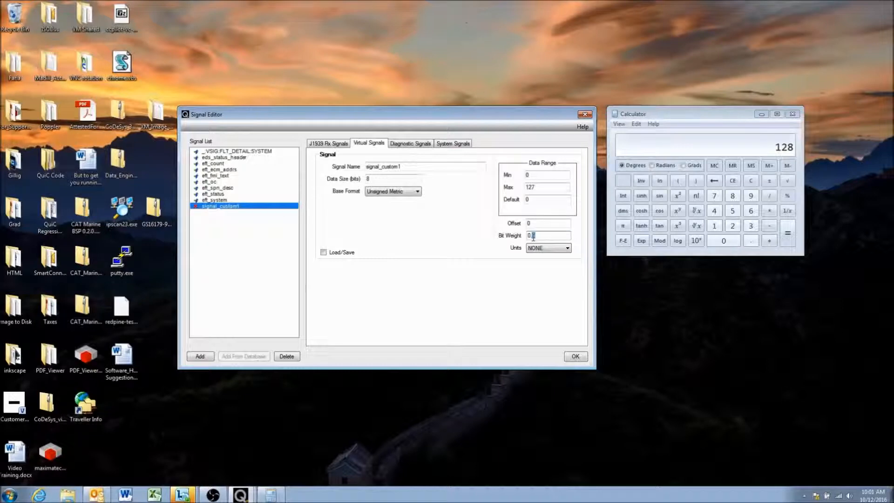
click(540, 187)
click(541, 174)
drag(537, 235, 534, 235)
text(1)
- Clear the Calculator and multiply 256 by the bit weight of 0.1
click(735, 182)
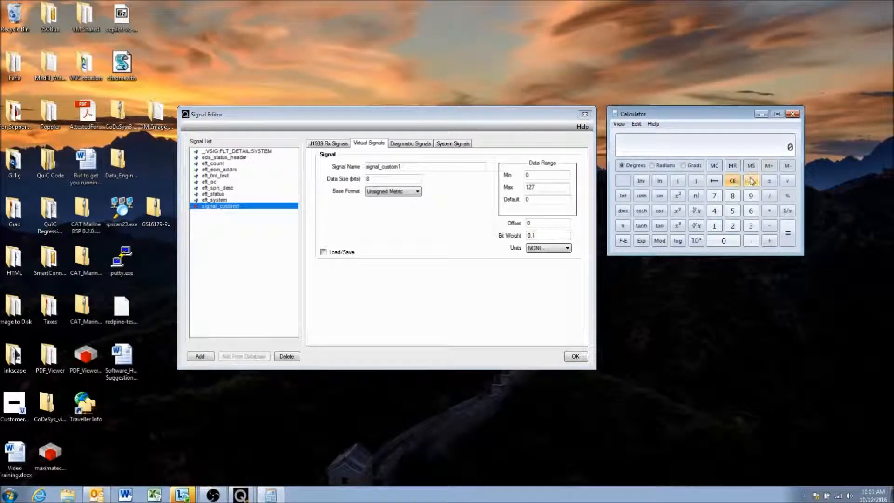
click(732, 226)
click(733, 210)
click(750, 210)
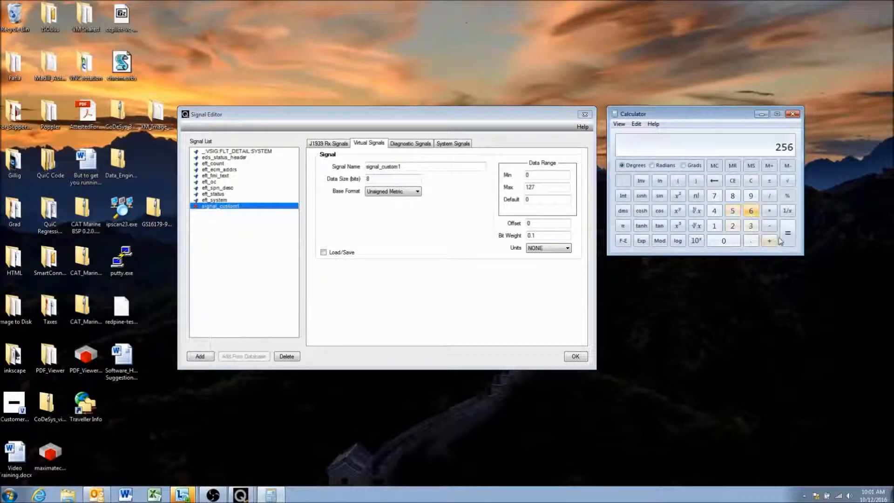
click(769, 210)
click(750, 241)
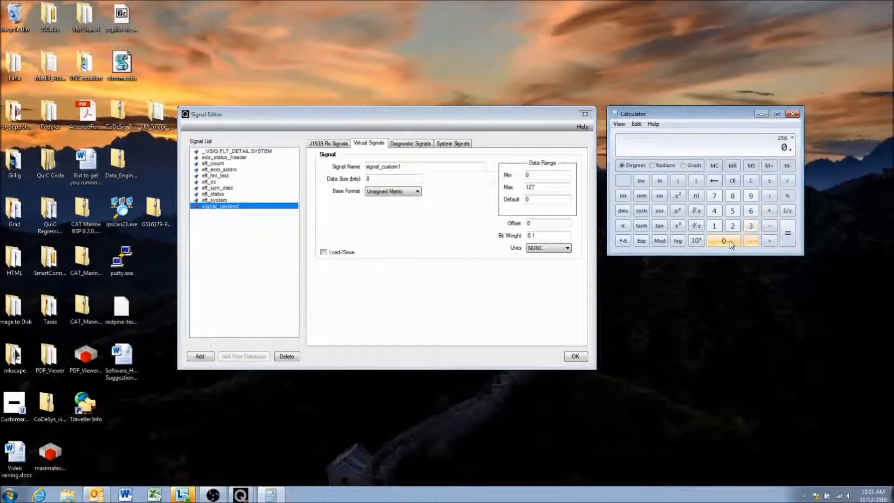
click(715, 226)
click(788, 232)
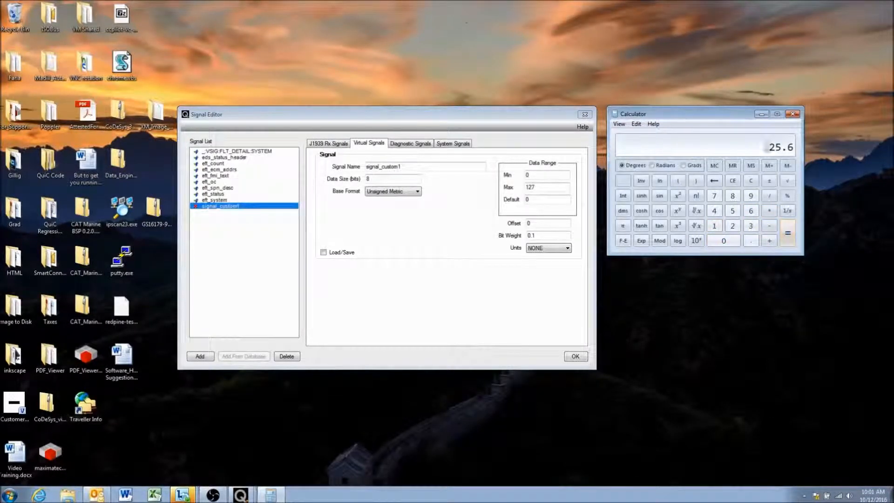
- Set the maximum of signal_custom1's data range to 25 and check the data size
double_click(545, 187)
text(24)
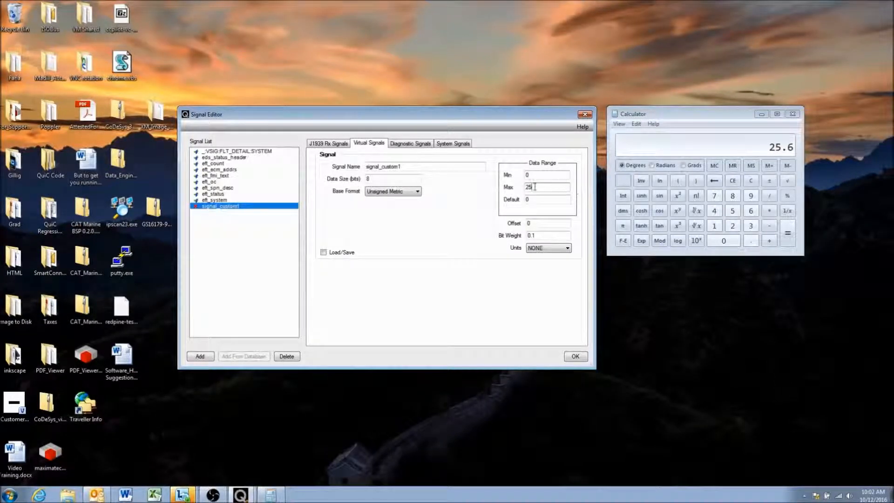
double_click(369, 179)
click(375, 180)
- Clear the Calculator and compute 2 to the power of 10
click(758, 180)
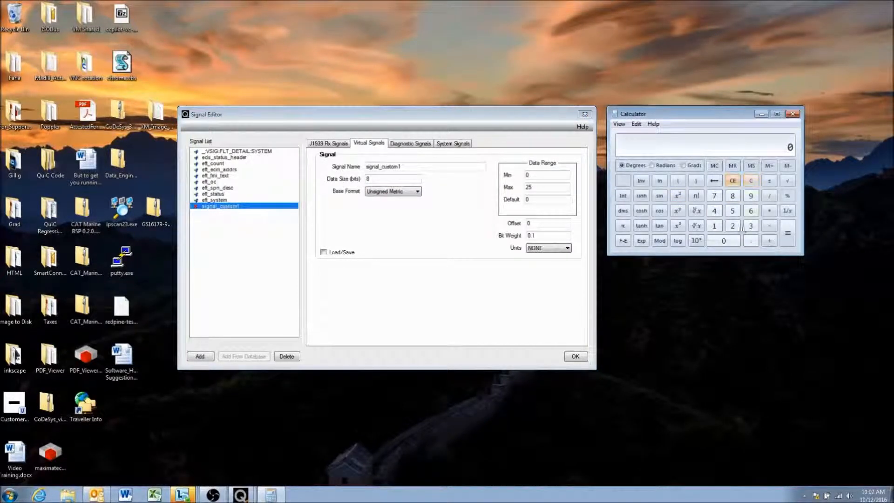
click(733, 226)
click(678, 210)
click(714, 226)
click(723, 241)
click(786, 231)
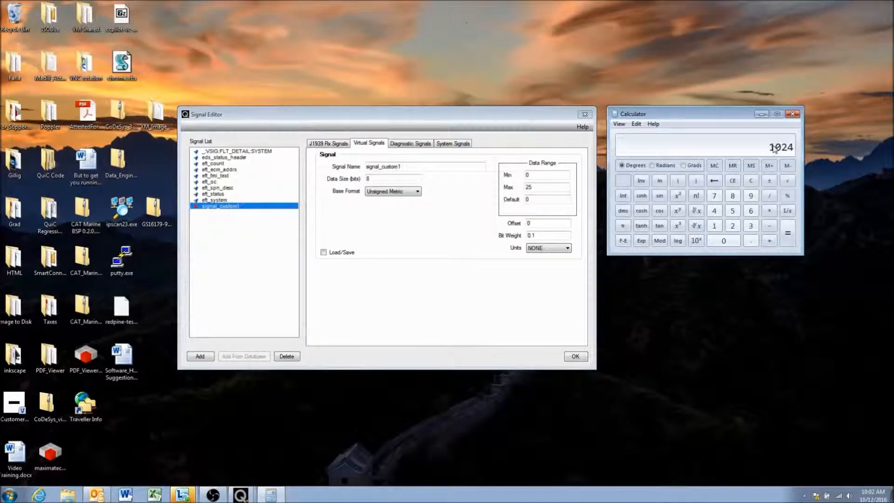
- Check signal_custom1's bit weight and multiply the Calculator's power-of-two result by 0.1
click(535, 236)
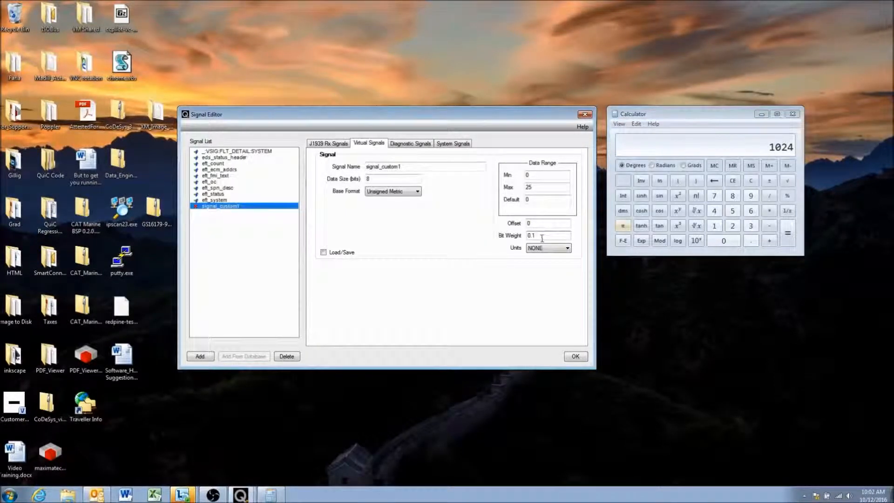
click(769, 210)
click(751, 240)
click(714, 226)
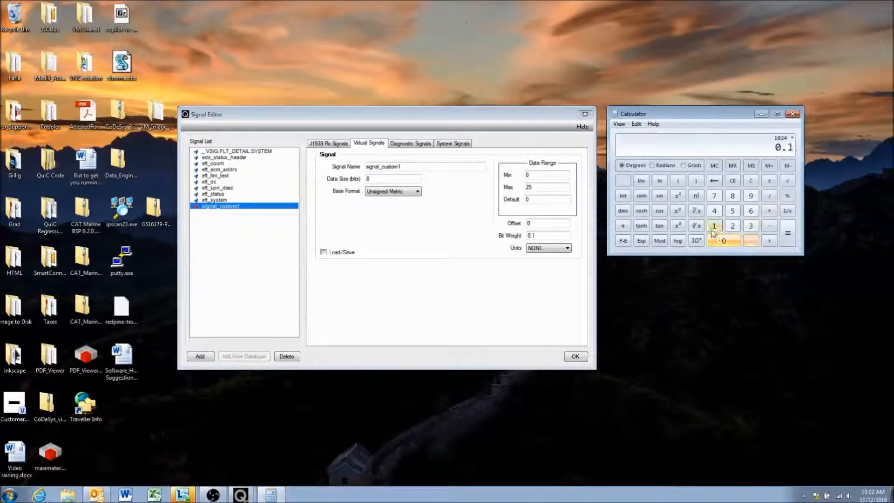
click(787, 233)
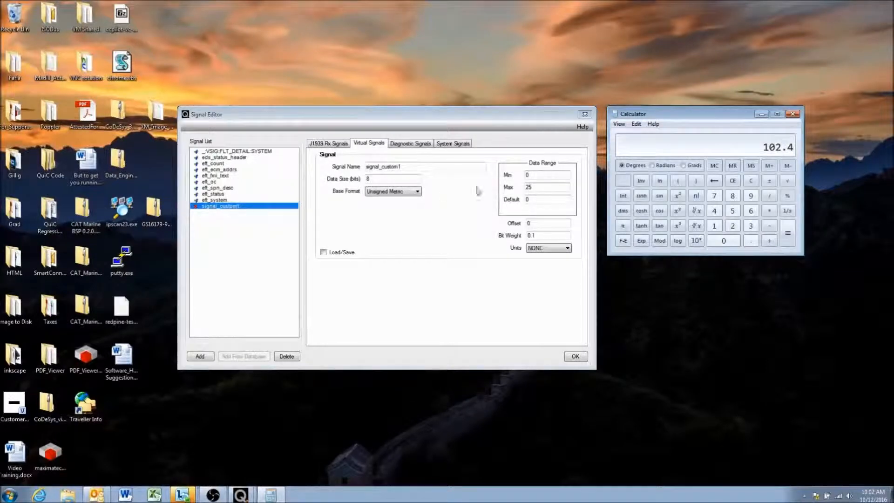
- Set signal_custom1's data size to 10 bits and the maximum of its data range to 102
click(378, 178)
key(BackSpace)
text(10)
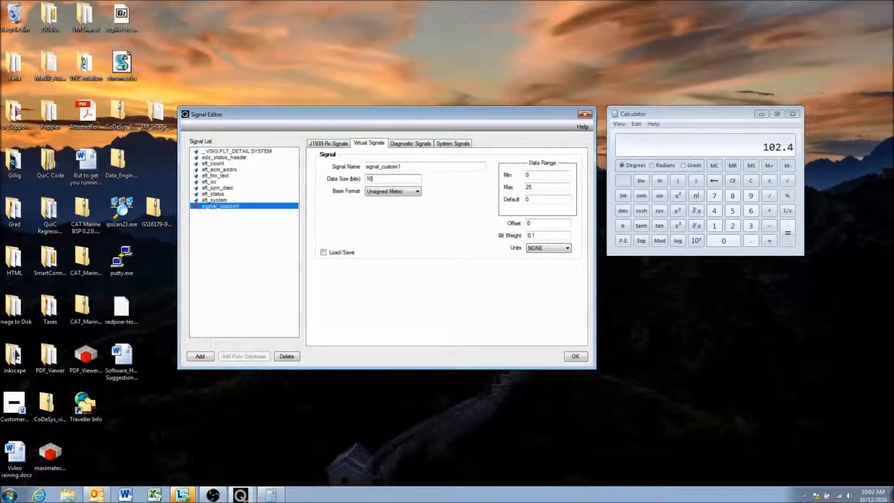
double_click(527, 187)
text(102)
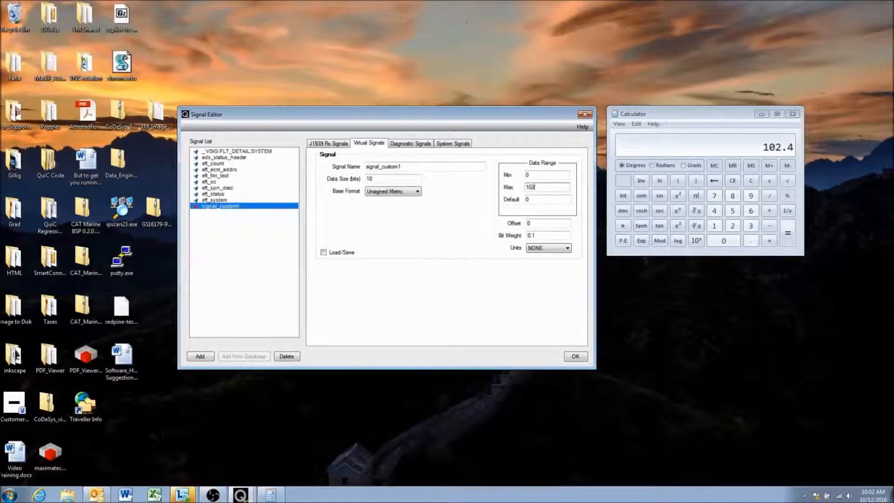
- Review signal_custom1's default, maximum, offset, bit weight and data size settings
click(540, 198)
click(536, 235)
click(542, 234)
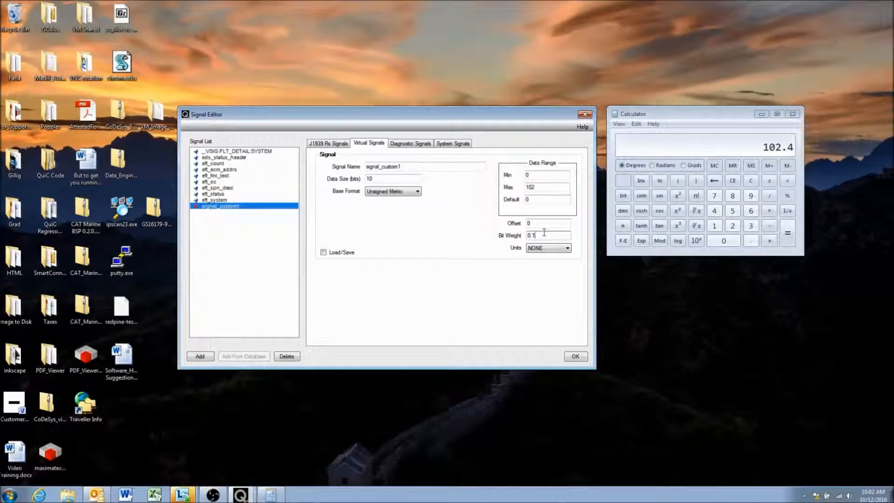
click(537, 187)
double_click(380, 179)
click(390, 178)
click(536, 224)
click(538, 235)
double_click(372, 178)
- Look through the metric unit options offered for signal_custom1
click(559, 248)
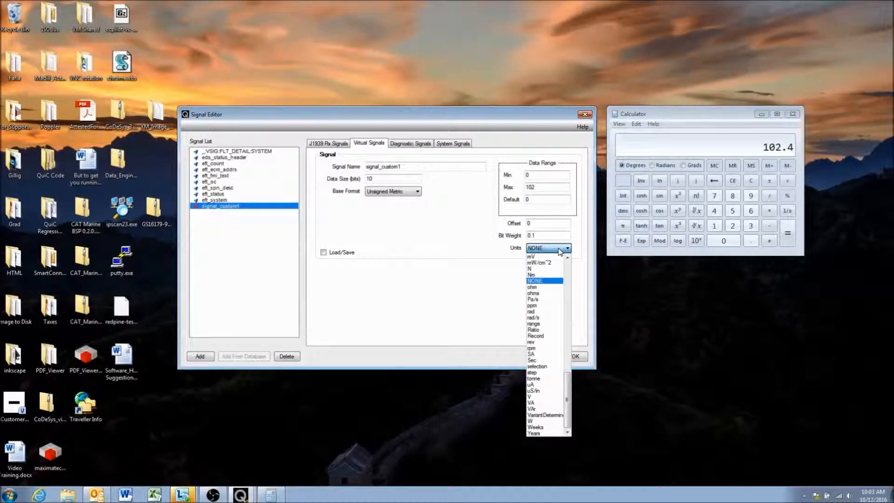
scroll(540, 307, up, 4)
scroll(538, 310, up, 1)
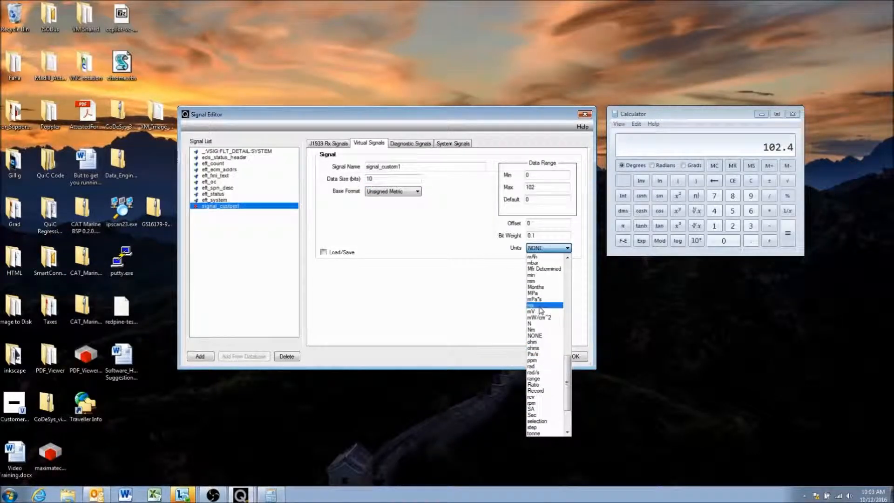
scroll(542, 310, up, 3)
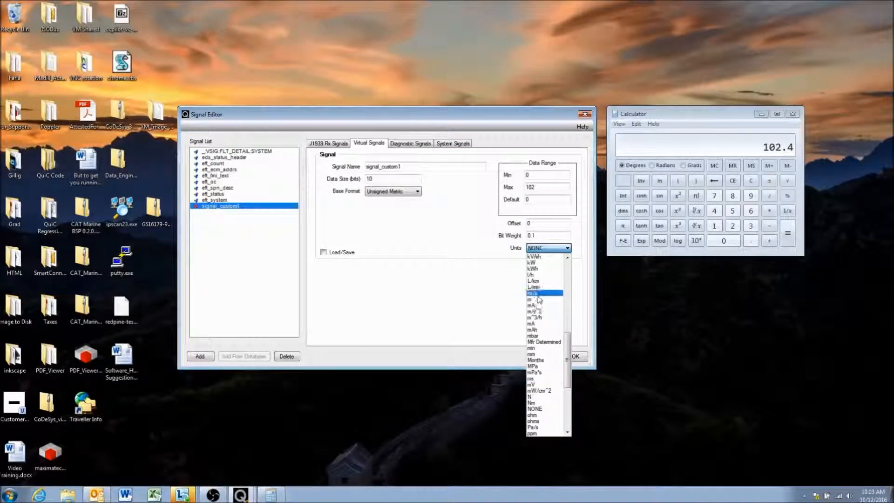
scroll(547, 275, up, 5)
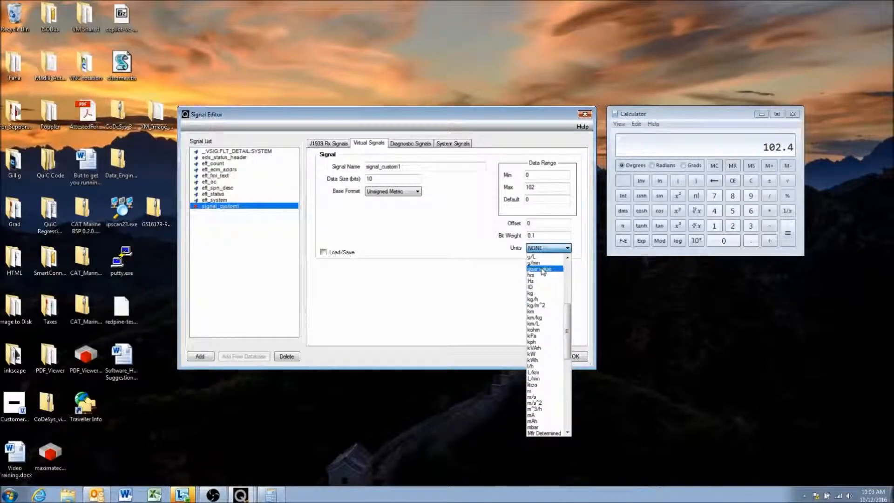
scroll(547, 275, up, 1)
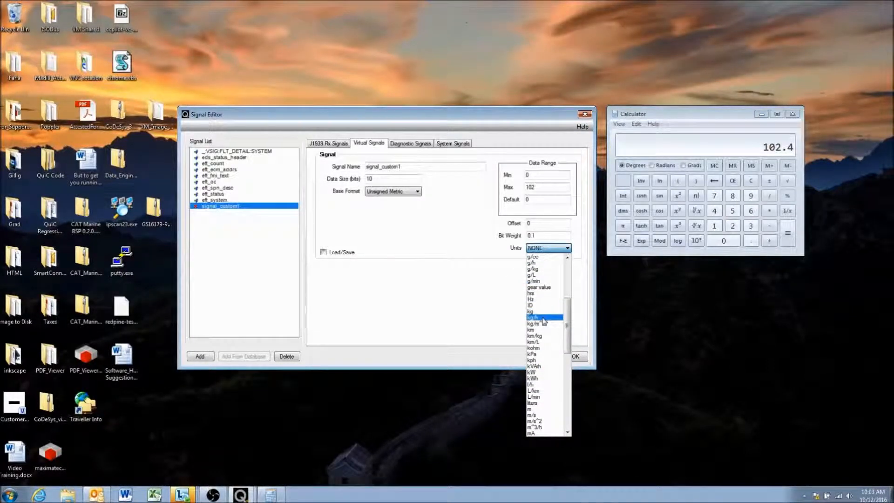
scroll(549, 284, up, 4)
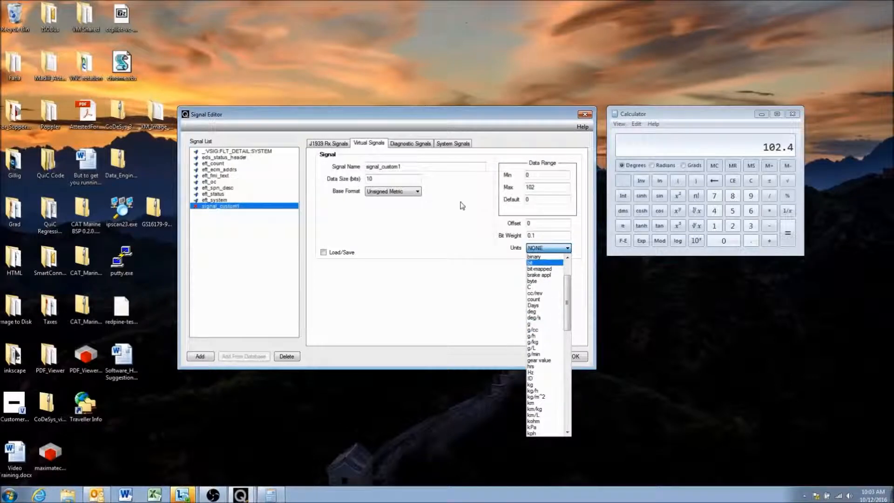
click(380, 206)
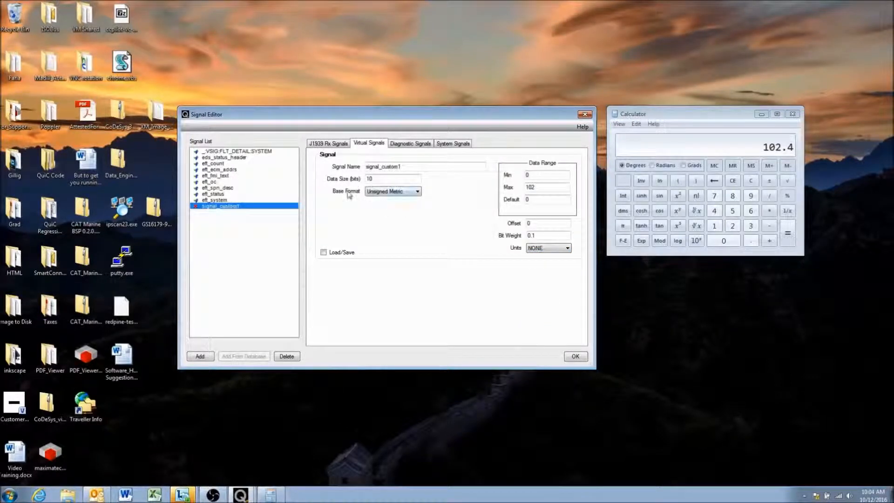
- Set signal_custom1's base format to Unsigned English and its data size to 10 bits
click(399, 191)
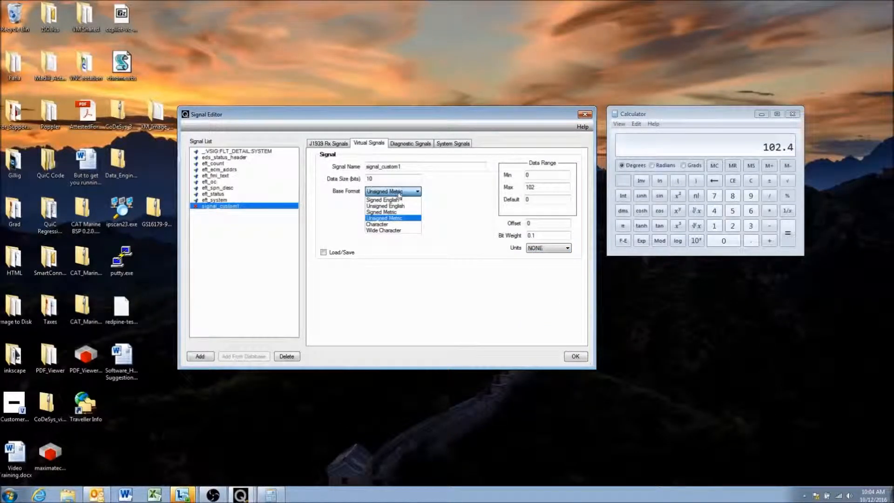
click(391, 206)
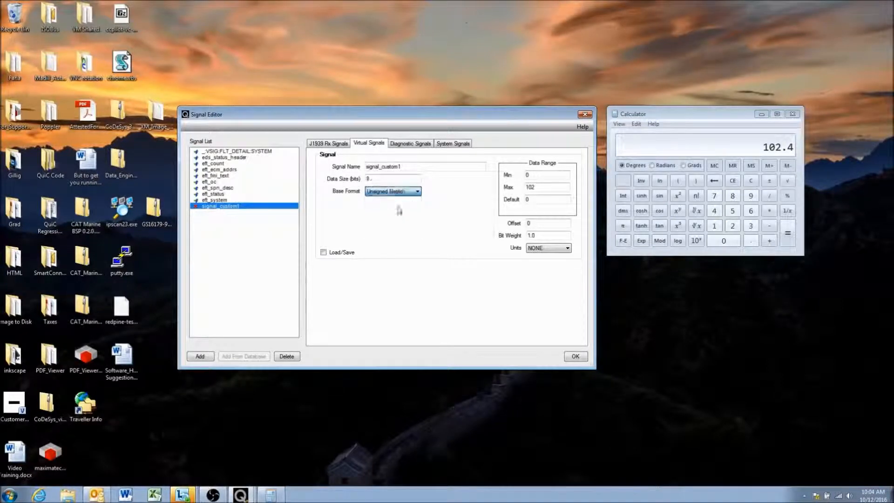
double_click(375, 178)
text(10)
click(407, 169)
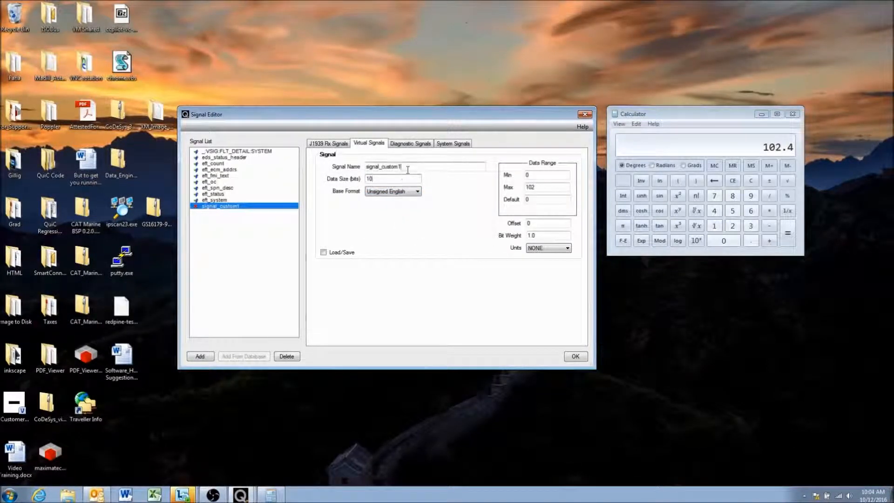
- Set signal_custom1's bit weight to 0.1
click(541, 248)
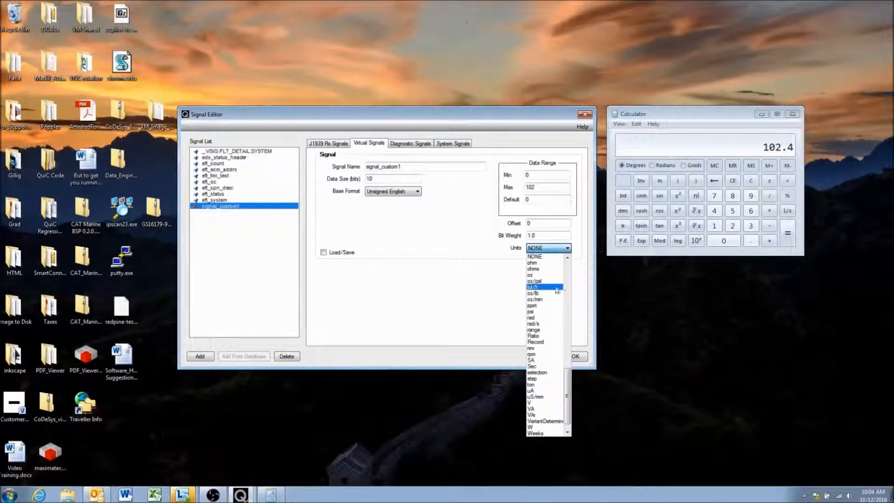
click(546, 236)
drag(540, 236, 477, 237)
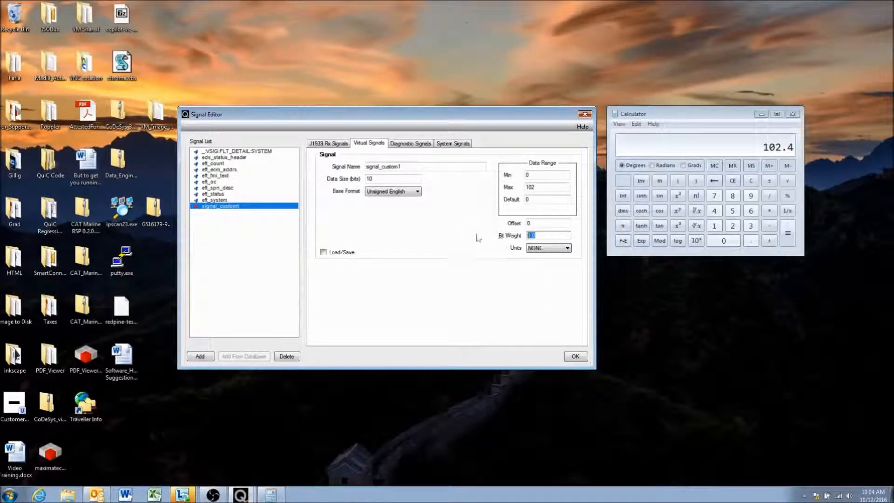
key(BackSpace)
key(BackSpace)
key(BackSpace)
text(0.1)
click(540, 222)
- Examine the unit options offered for signal_custom1 with the Unsigned English base format
click(384, 192)
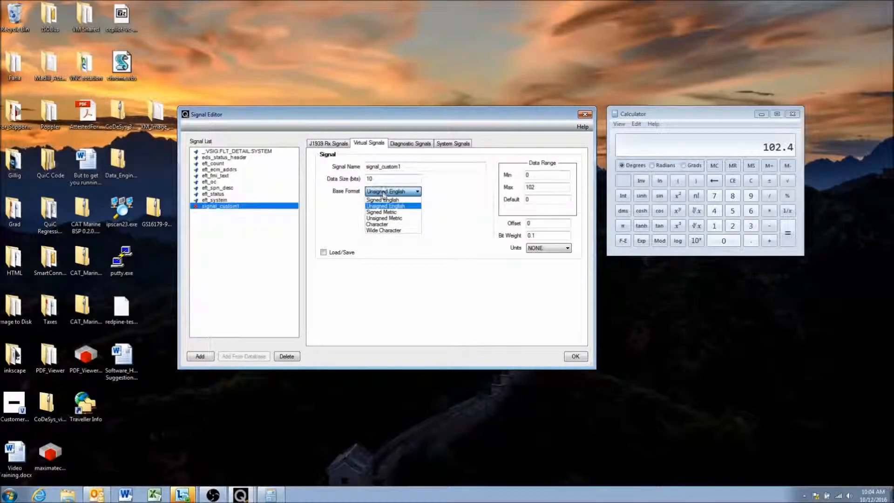
click(384, 193)
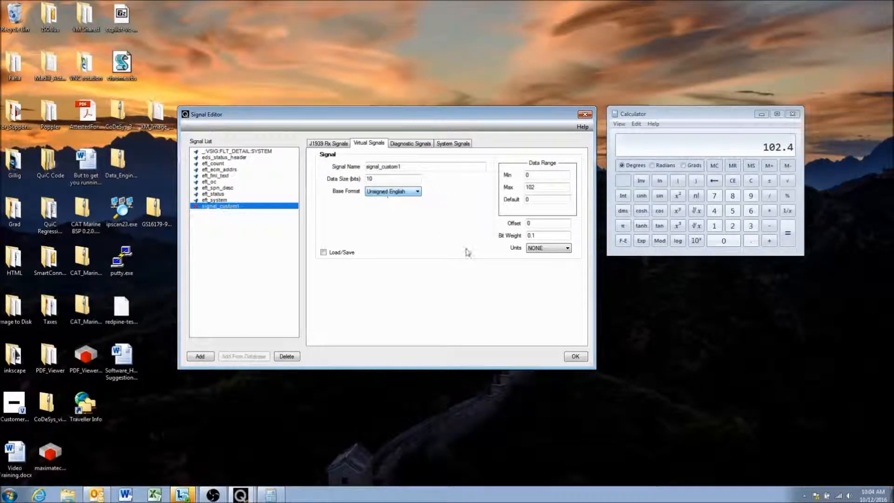
click(552, 249)
scroll(546, 314, down, 1)
scroll(548, 318, up, 12)
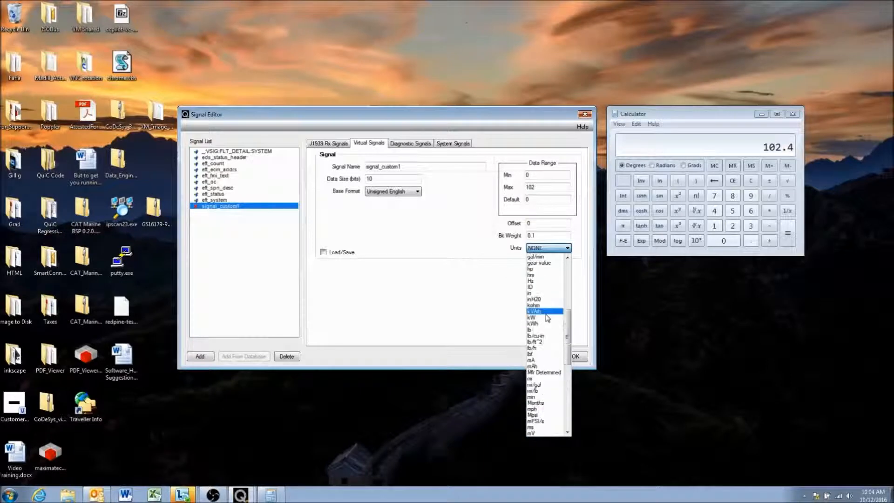
scroll(548, 318, up, 3)
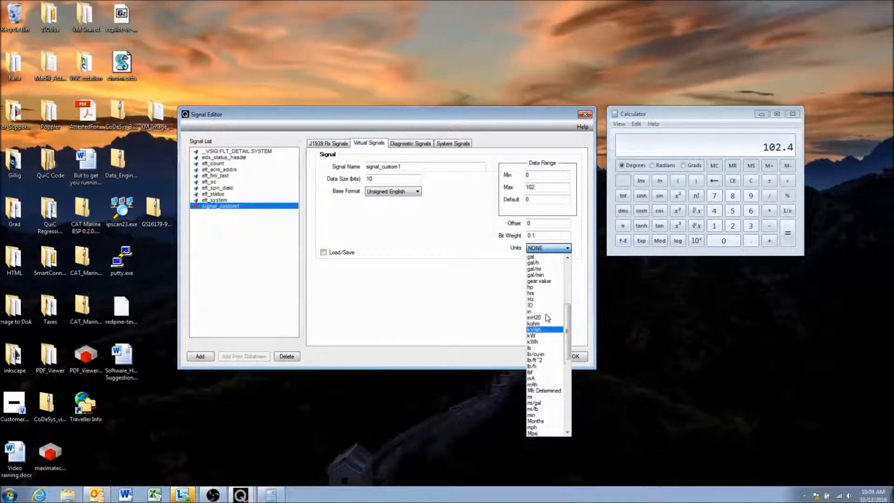
scroll(548, 319, up, 3)
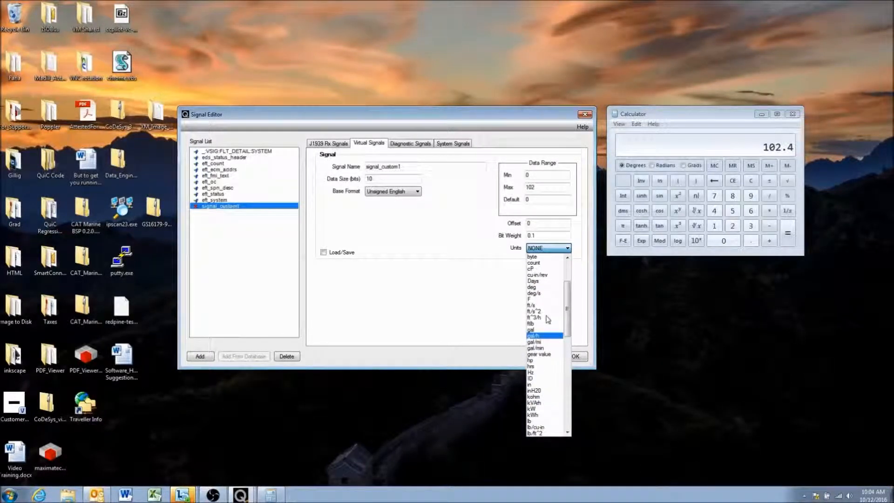
scroll(547, 319, down, 3)
scroll(547, 319, down, 2)
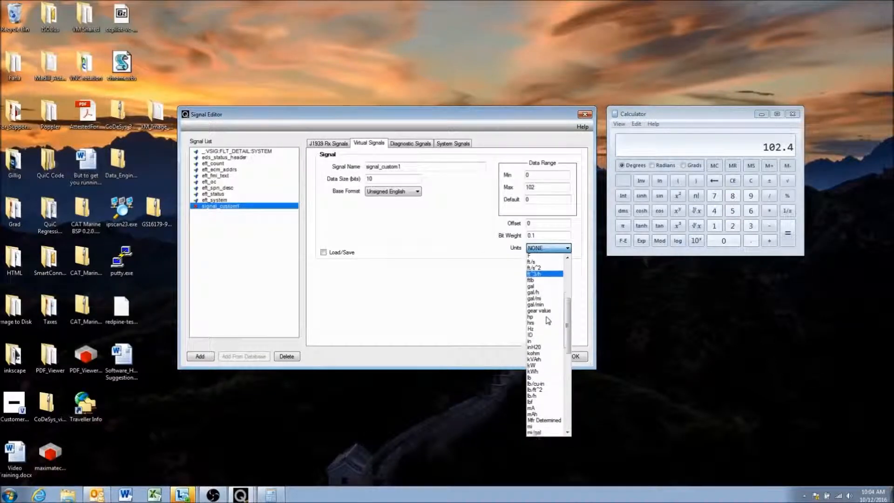
scroll(547, 321, down, 1)
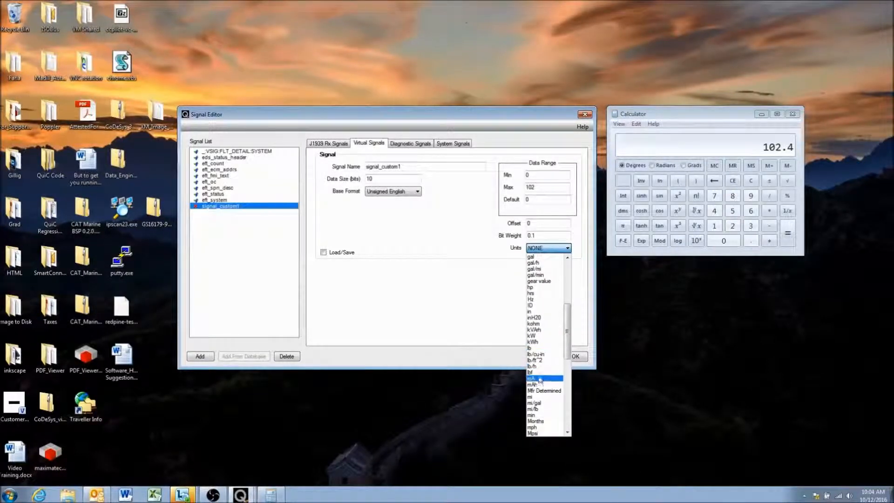
scroll(546, 406, down, 1)
scroll(548, 405, down, 1)
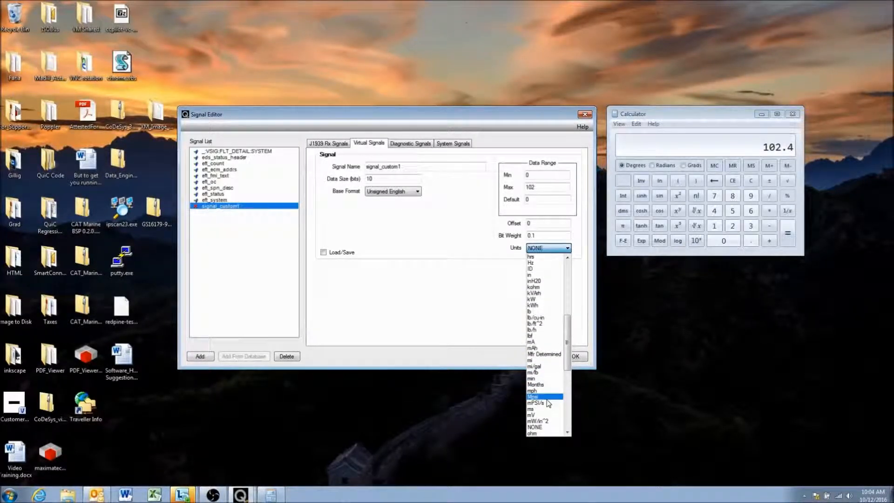
scroll(548, 403, down, 2)
scroll(548, 404, down, 5)
scroll(549, 403, up, 3)
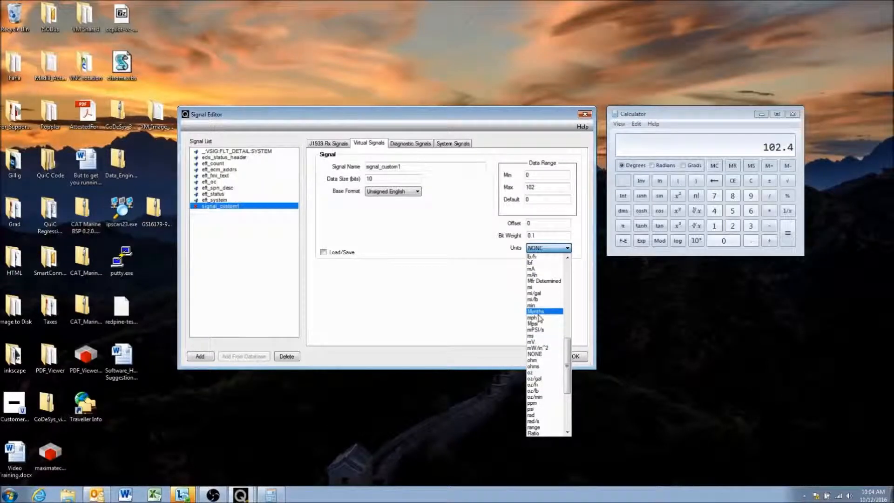
click(544, 248)
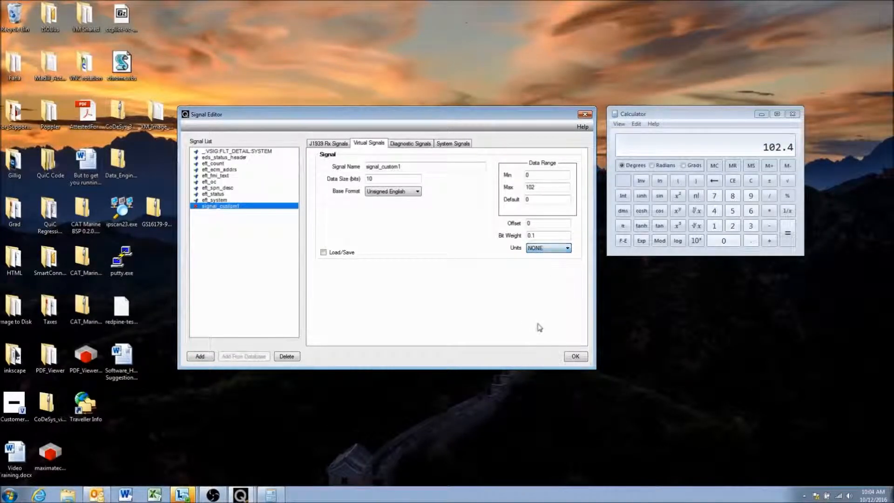
- Check the available base formats for signal_custom1 and enable its Load/Save option
click(401, 191)
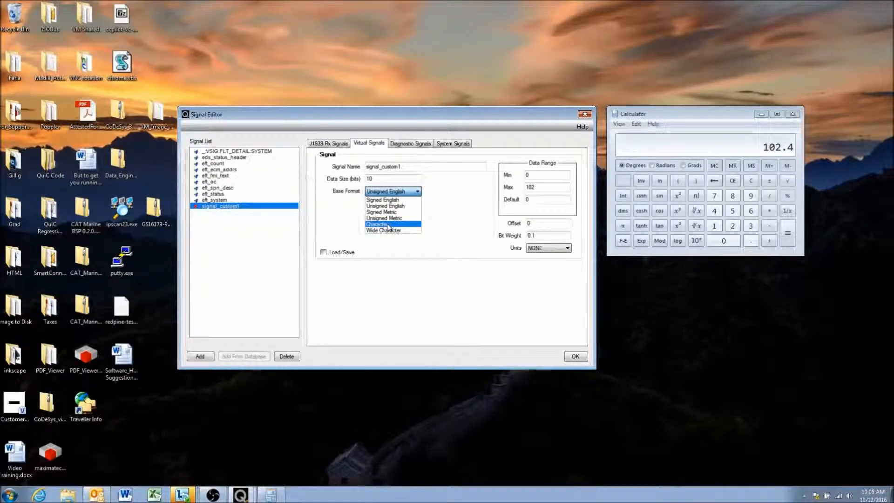
click(395, 192)
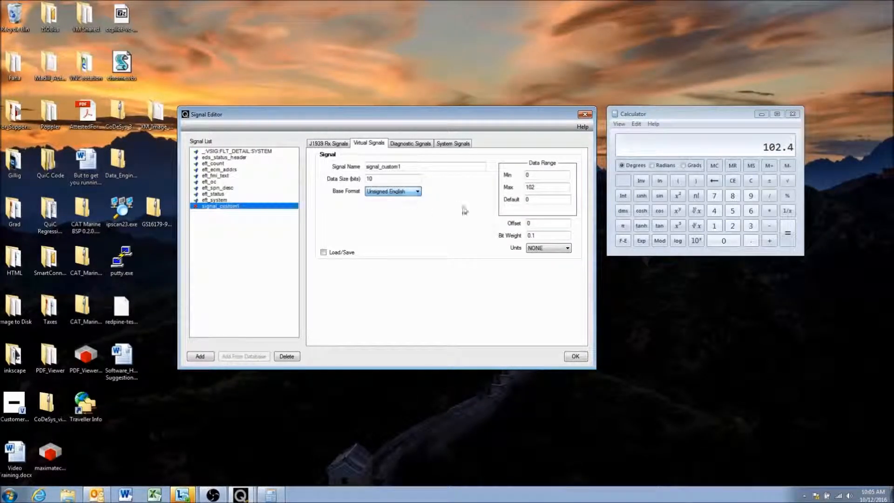
click(324, 252)
- Add a new virtual signal and name it signal_password
click(198, 358)
click(218, 214)
click(220, 207)
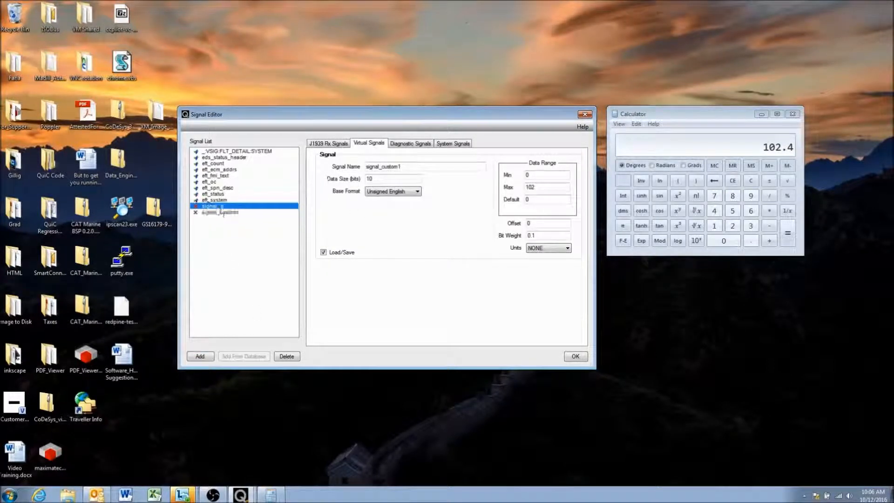
drag(379, 167, 403, 163)
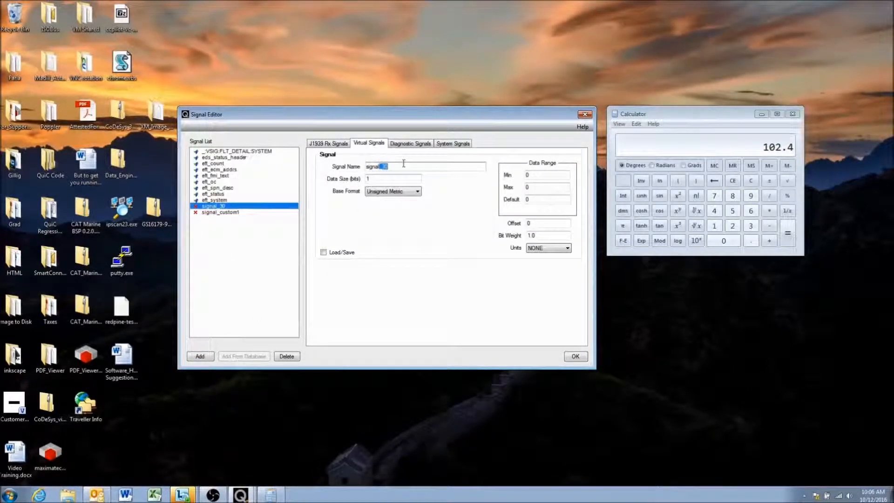
text(_password)
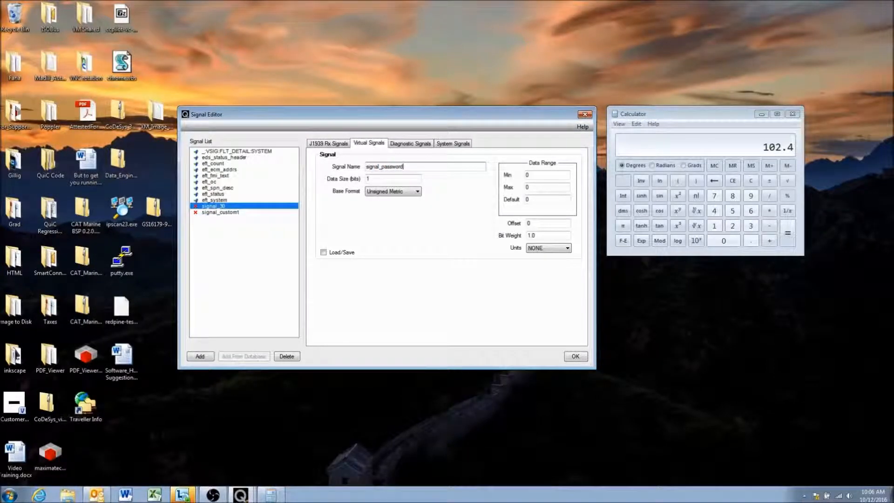
click(387, 179)
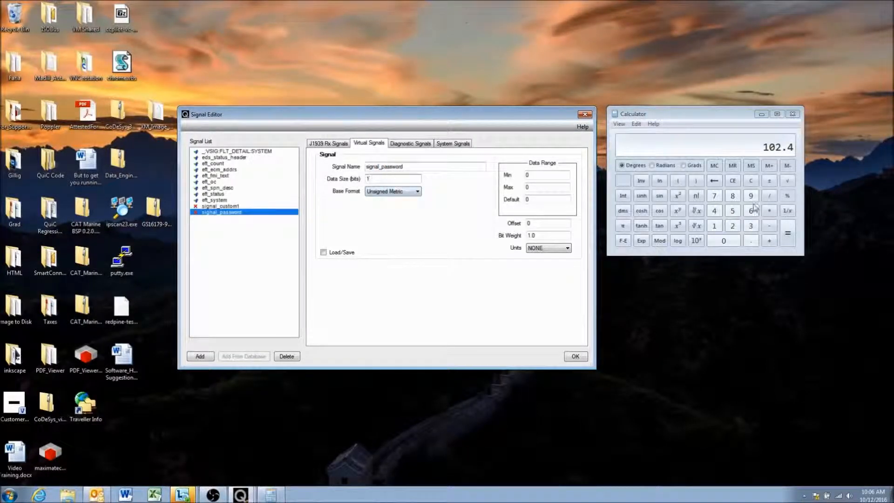
- Clear the Calculator and compute 2 to the power of 12
click(697, 187)
click(750, 181)
click(732, 226)
click(678, 211)
click(714, 226)
click(732, 226)
click(787, 233)
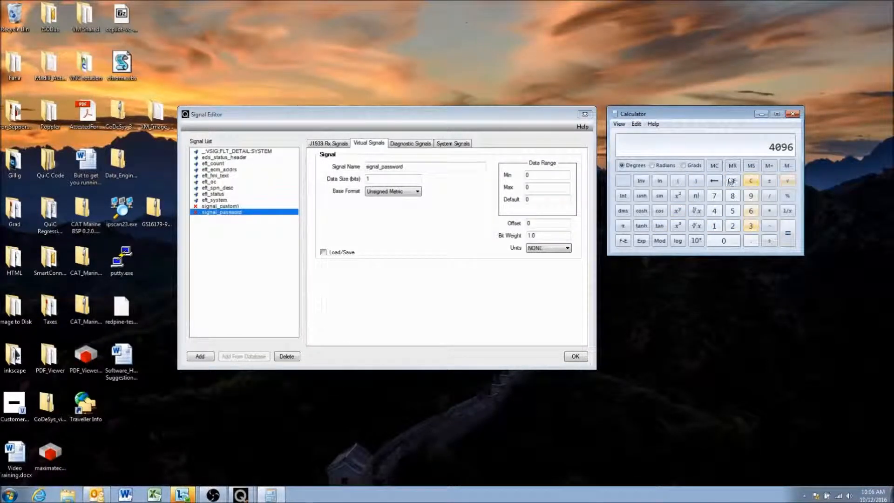
- Clear the Calculator and compute 2 to the power of 14
click(751, 181)
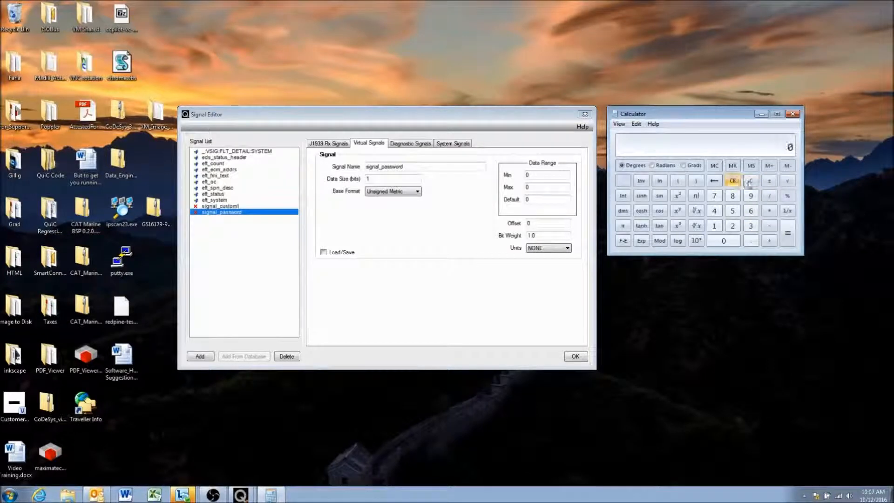
click(732, 225)
click(678, 211)
click(716, 226)
click(714, 211)
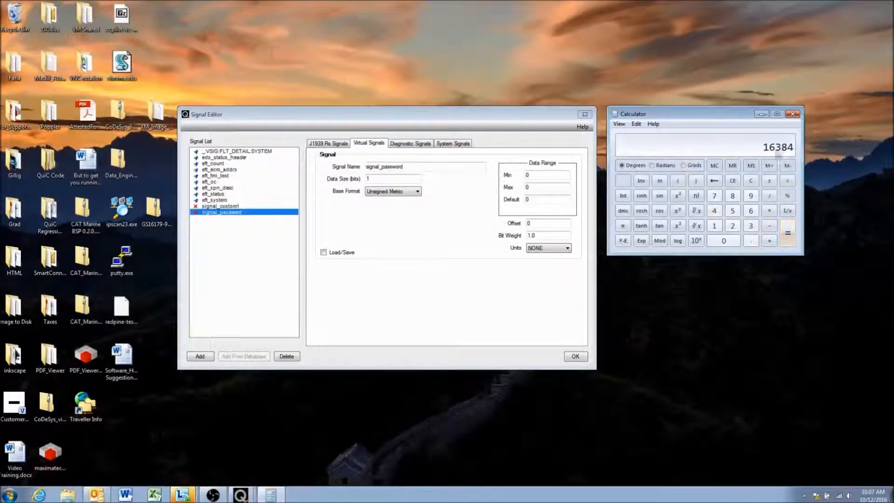
- Set signal_password's data size to 14 bits and the maximum of its data range to 9999
click(370, 178)
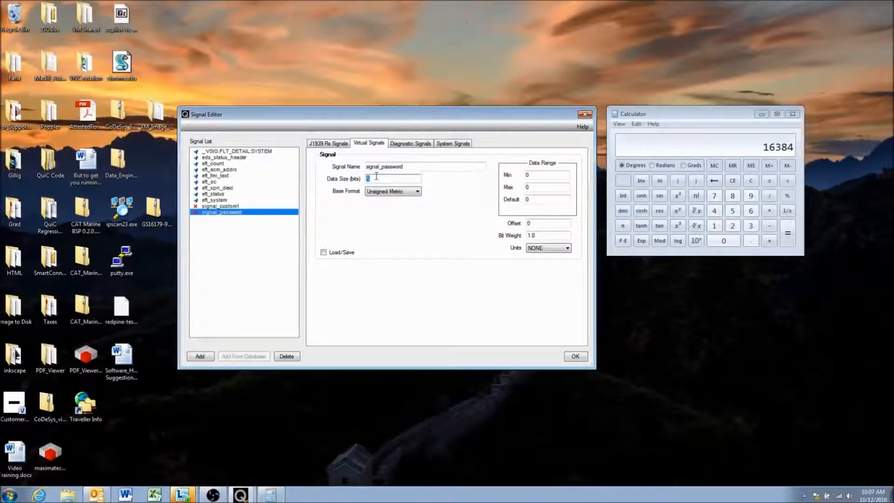
text(14)
click(547, 235)
key(Tab)
text(99)
click(540, 175)
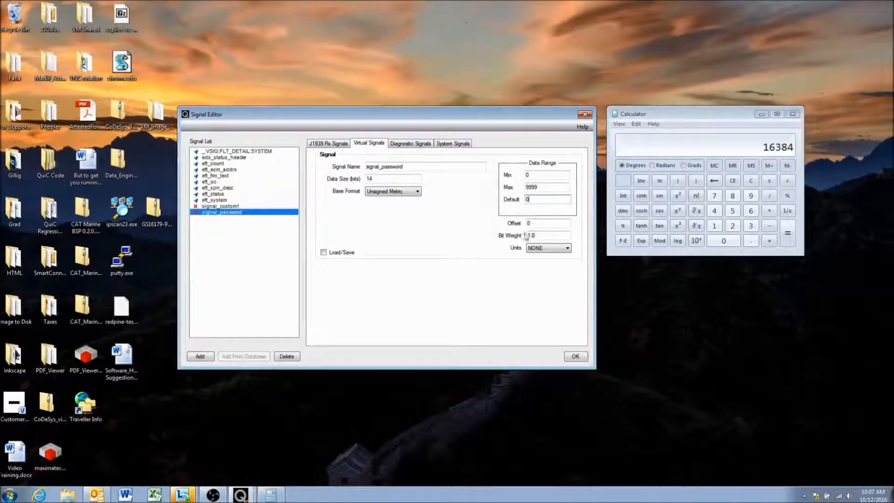
- Check signal_password's maximum value and the list of available units, keeping the units at NONE
drag(540, 187, 526, 187)
click(544, 189)
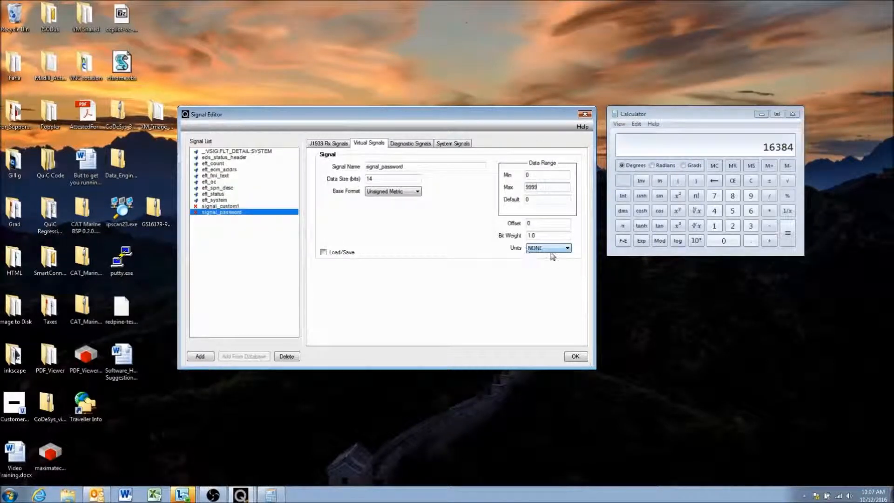
click(553, 250)
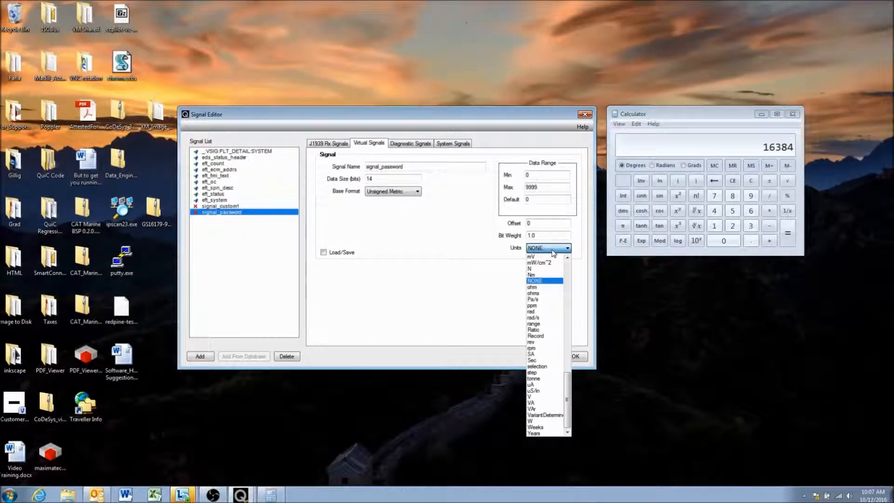
click(553, 251)
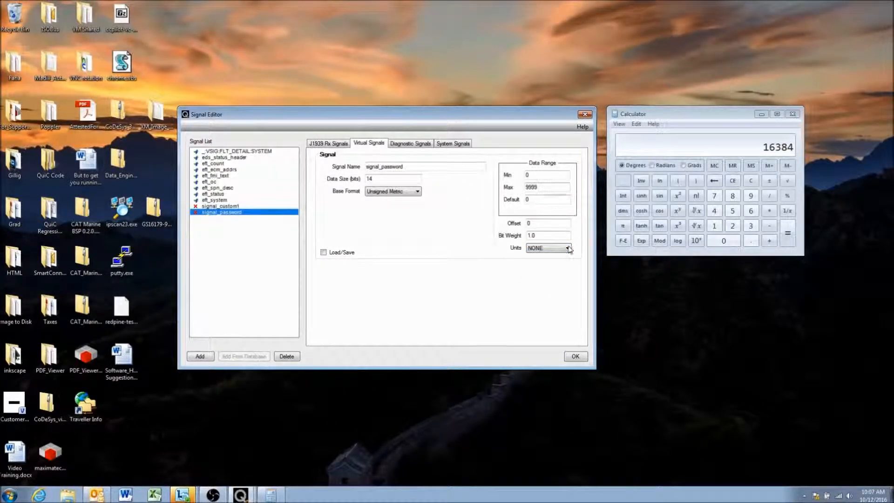
- Enable the Load/Save option for signal_password, keeping its default at 0 and its maximum at 9999
click(332, 254)
drag(533, 199, 491, 197)
click(540, 187)
click(324, 253)
click(529, 199)
click(532, 200)
double_click(538, 187)
click(534, 188)
drag(544, 188, 525, 187)
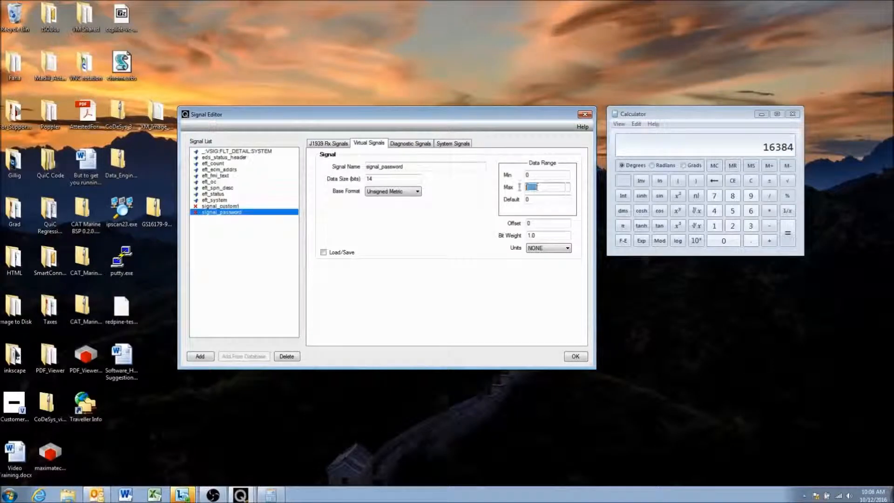
click(325, 253)
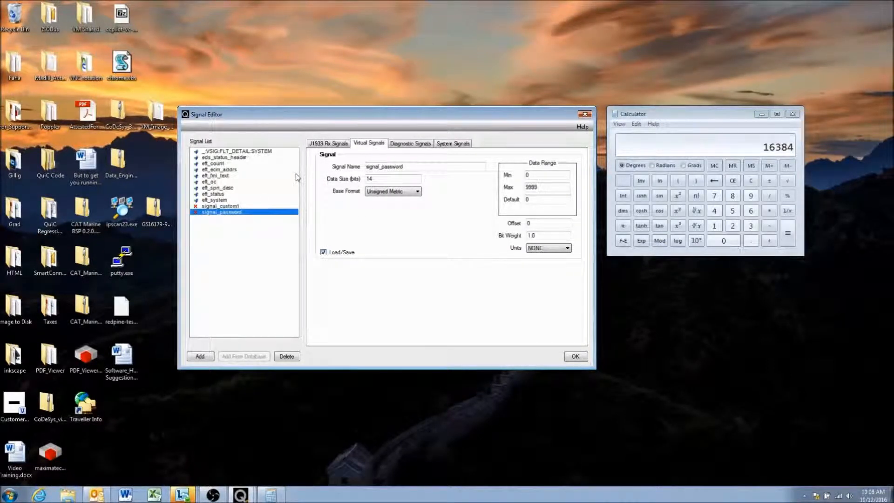
- Review signal_custom1's name, data size, maximum and bit weight, and return to signal_password
click(233, 206)
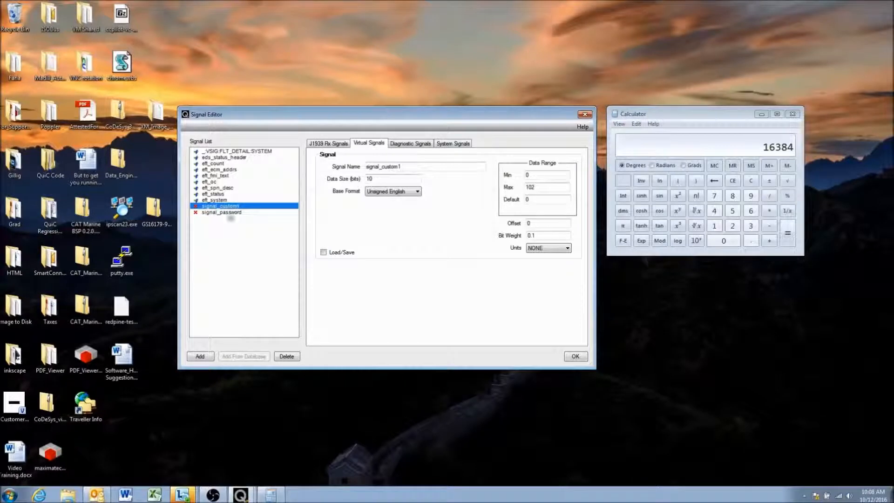
click(403, 166)
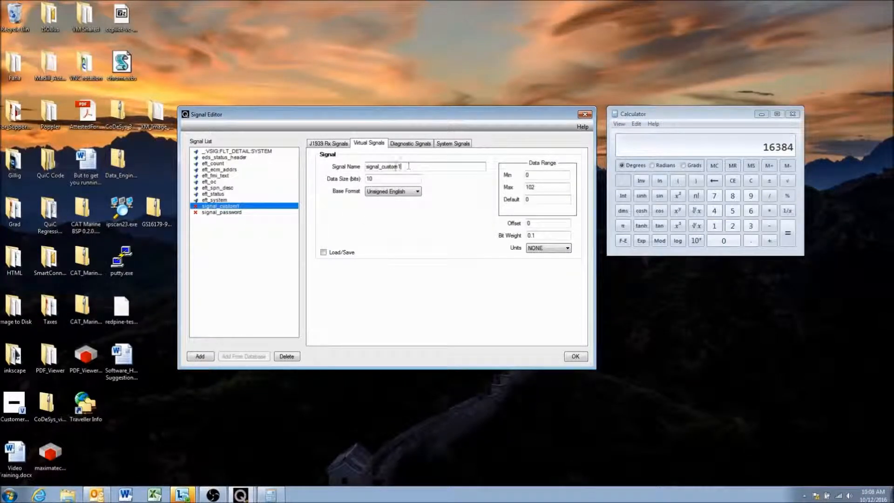
click(406, 179)
click(544, 187)
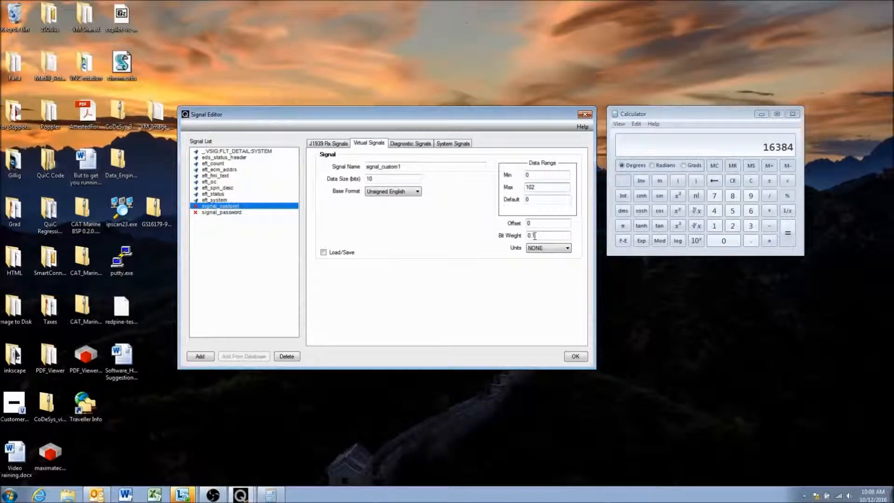
click(236, 213)
click(233, 215)
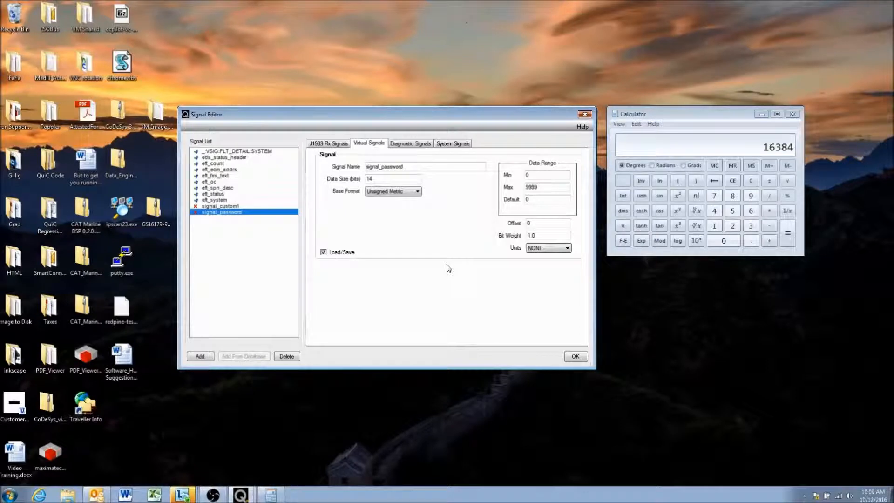
- Open the Signal Editor help page and skim its descriptions of the signal tabs through to System Signals
click(581, 127)
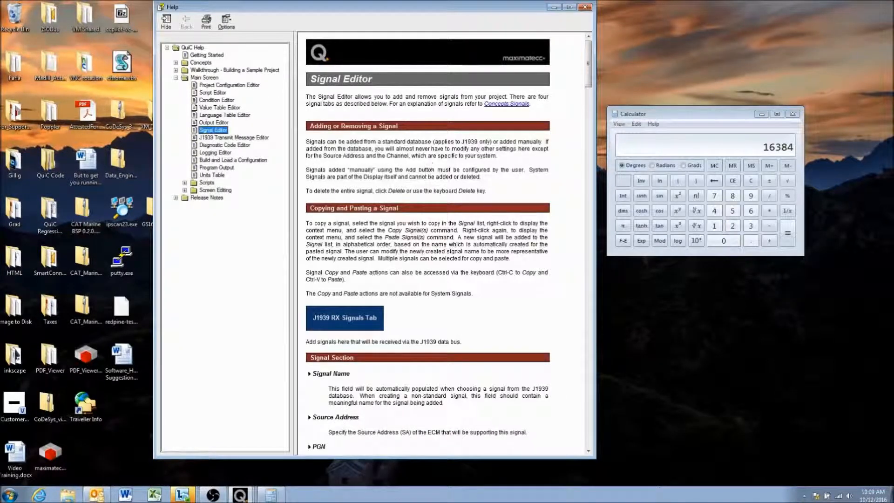
click(431, 238)
scroll(446, 252, down, 15)
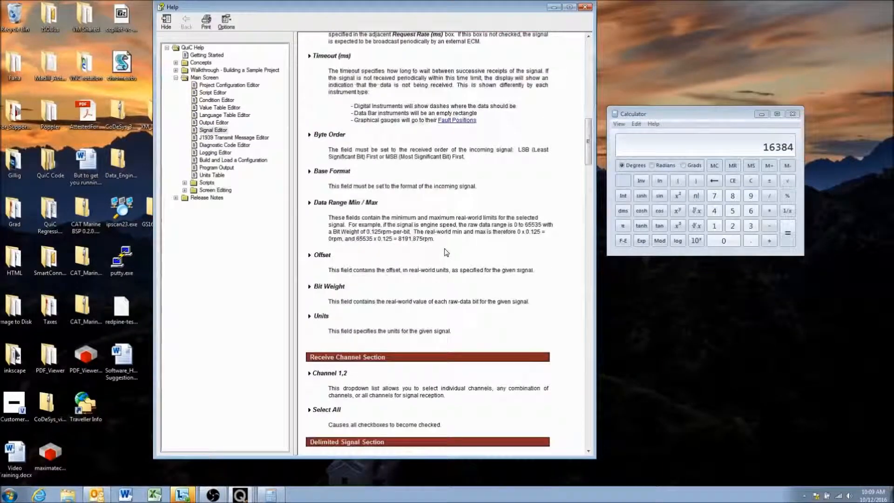
scroll(446, 252, down, 15)
scroll(416, 278, down, 10)
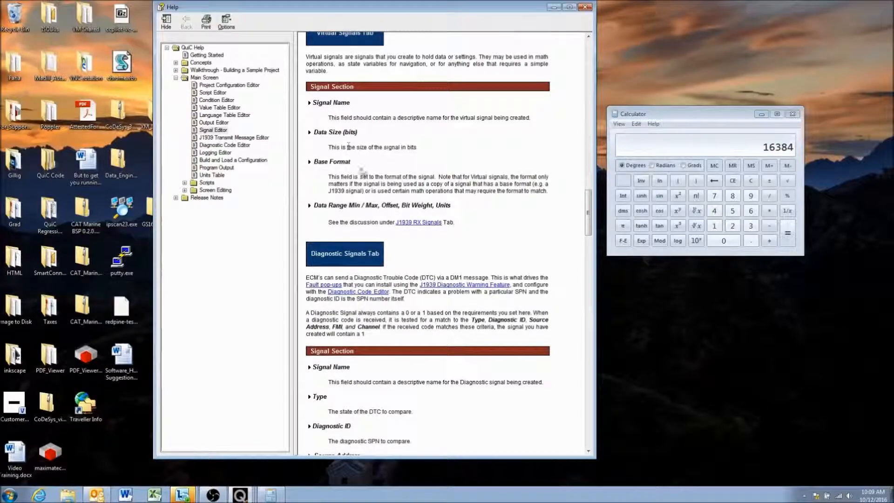
scroll(367, 174, down, 9)
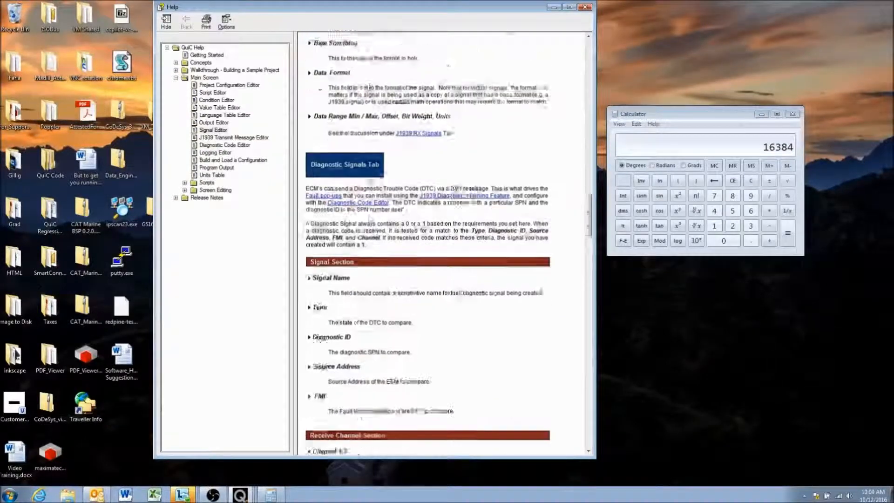
scroll(369, 182, down, 1)
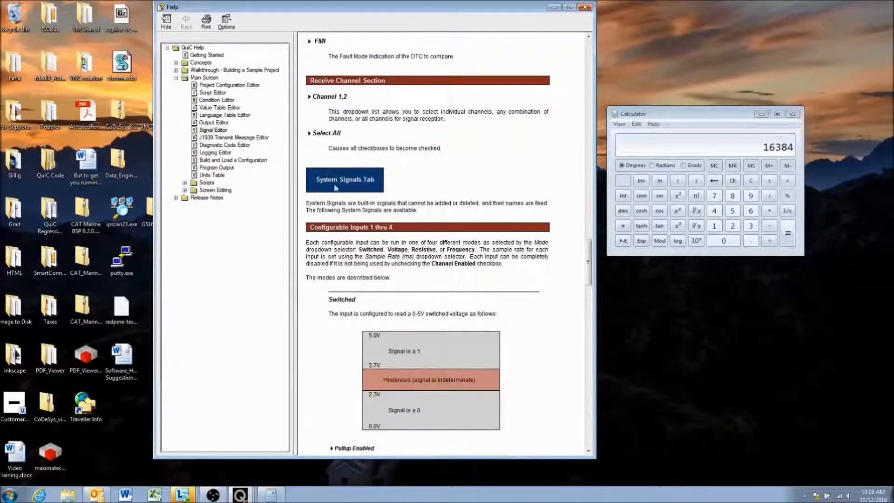
- Read the Virtual Signals Tab section of the help, including the Data Size (bits) description, and close the help
scroll(380, 213, up, 9)
scroll(380, 212, up, 10)
scroll(392, 216, down, 3)
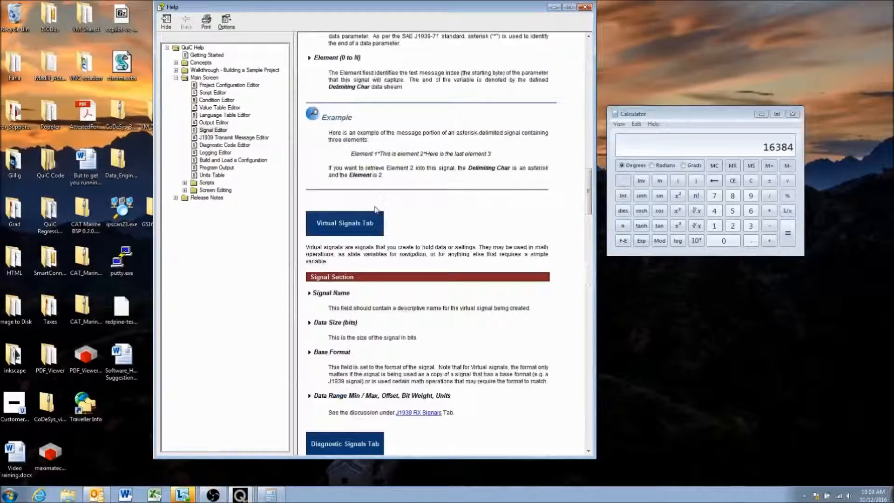
drag(364, 332, 450, 335)
click(461, 338)
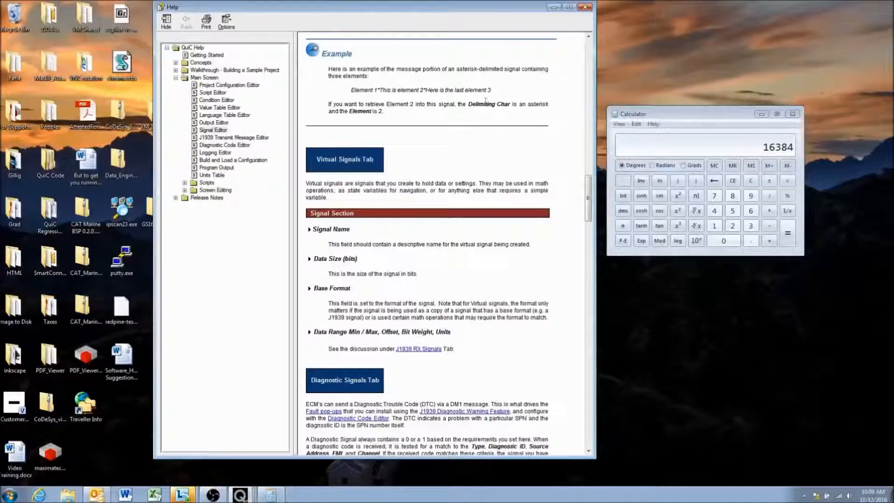
click(588, 9)
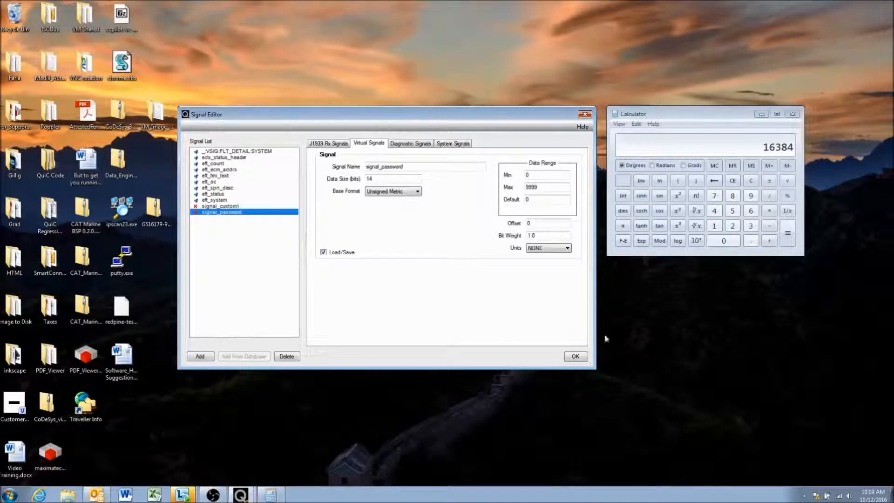
- Save the Video_Example project with the new virtual signals and build it
click(576, 356)
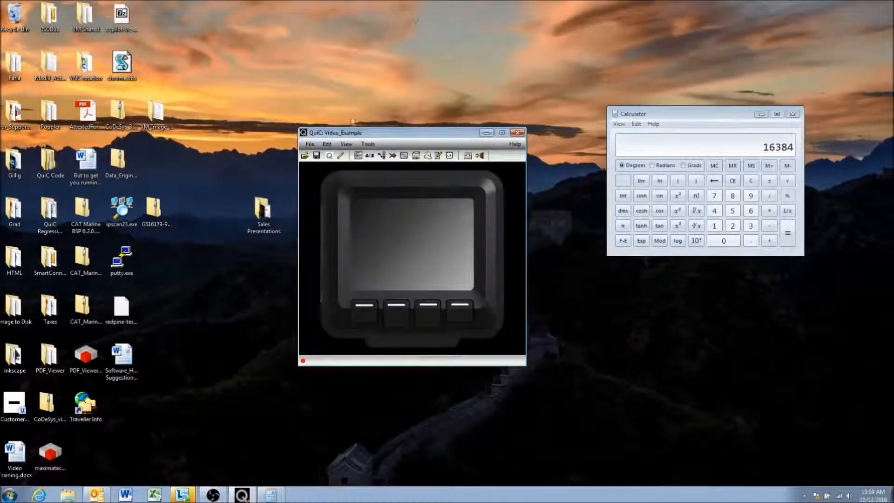
click(317, 157)
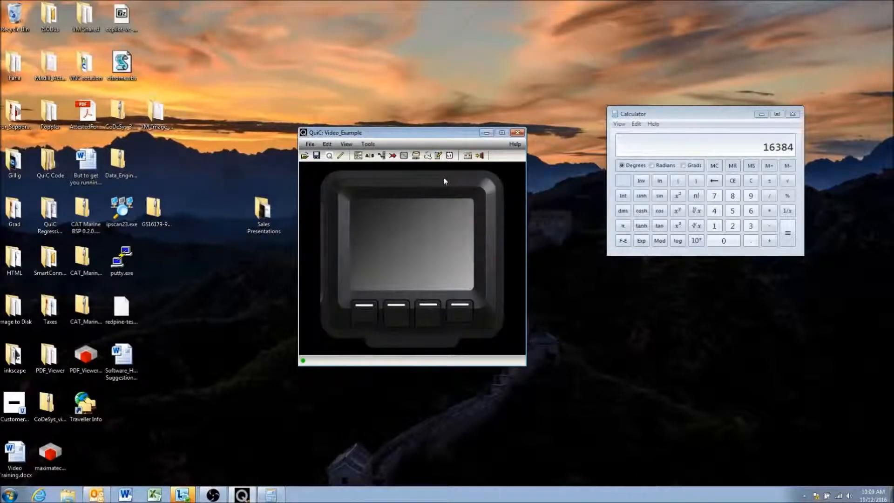
click(468, 156)
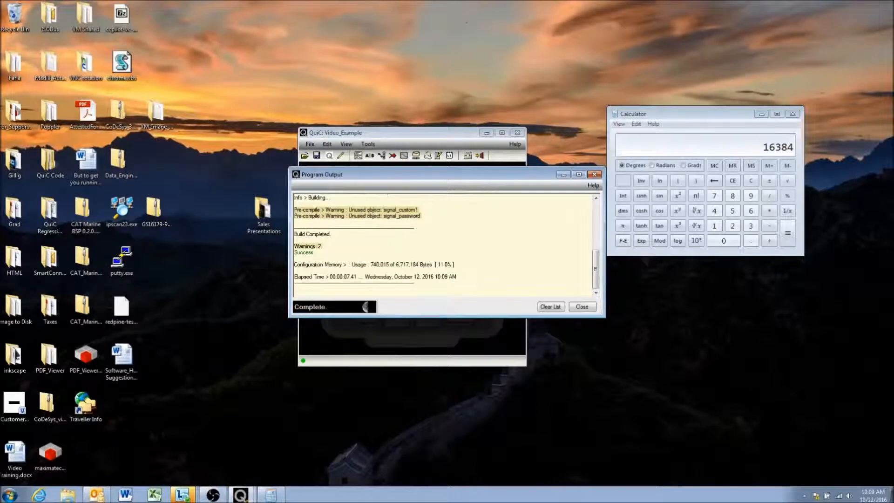
- Examine the pre-compile warnings in the build's program output and close the output
drag(347, 211, 294, 210)
drag(397, 208, 423, 216)
click(368, 210)
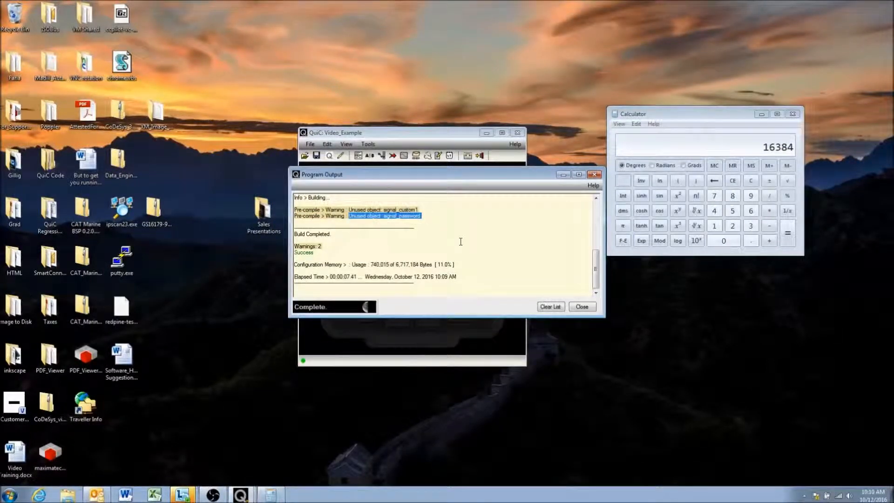
click(582, 307)
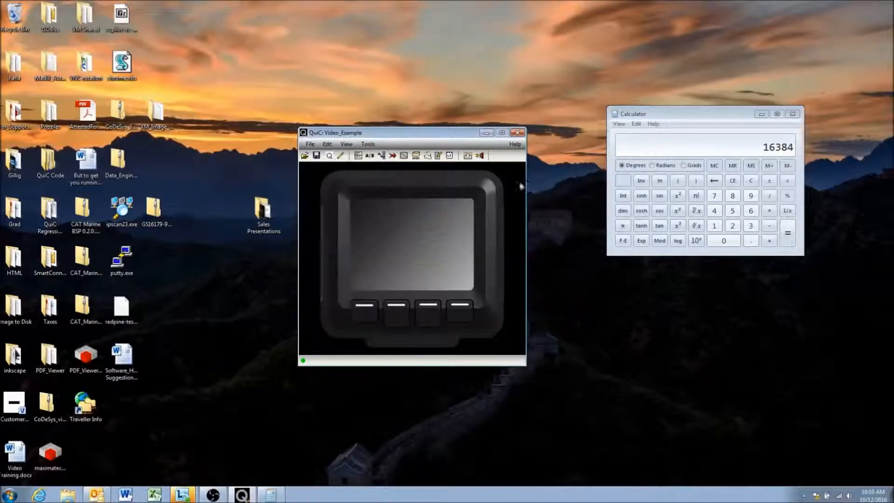